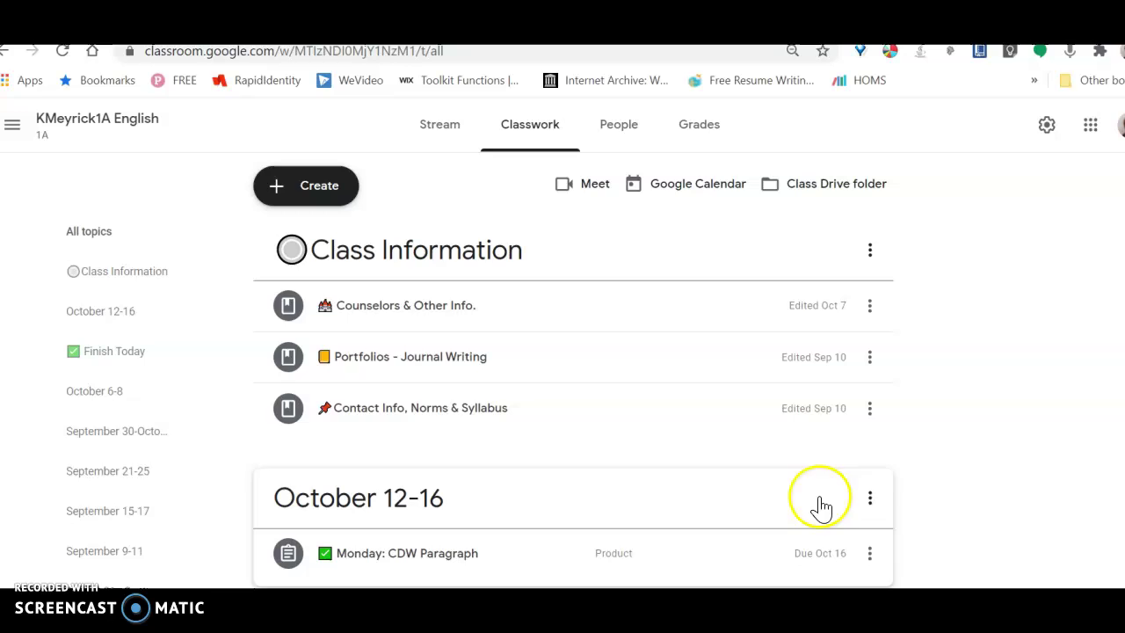
- Scroll the Classwork page down to the October 6-8 topic
{"action": "scroll", "coordinate": [1009, 495], "scroll_direction": "down", "scroll_amount": 1}
{"action": "scroll", "coordinate": [1009, 495], "scroll_direction": "down", "scroll_amount": 3}
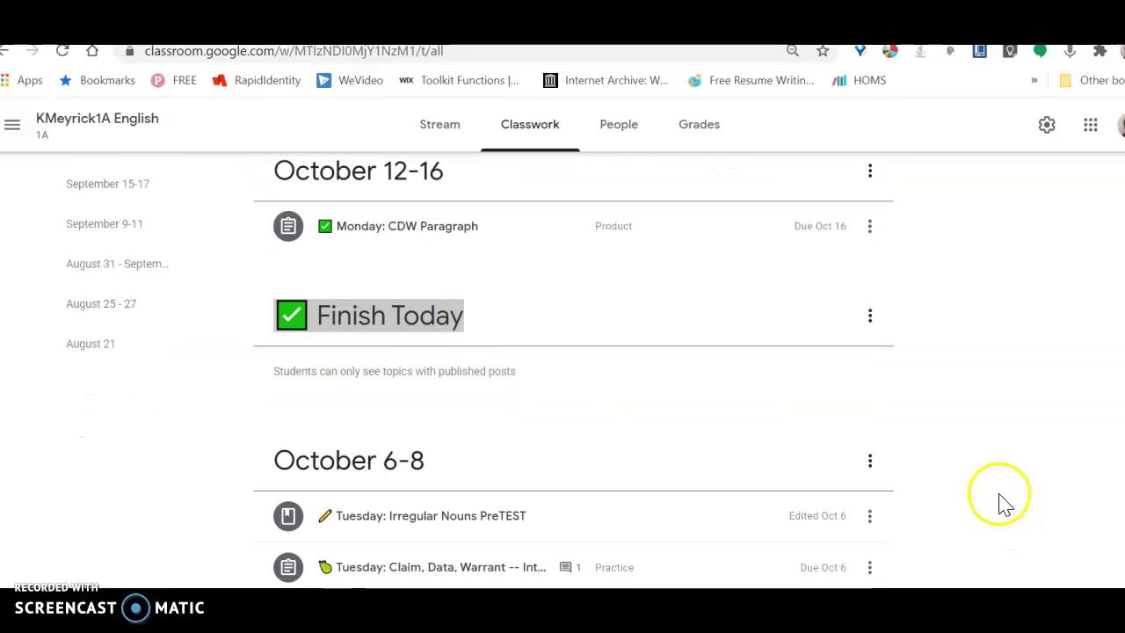
{"action": "scroll", "coordinate": [994, 430], "scroll_direction": "up", "scroll_amount": 1}
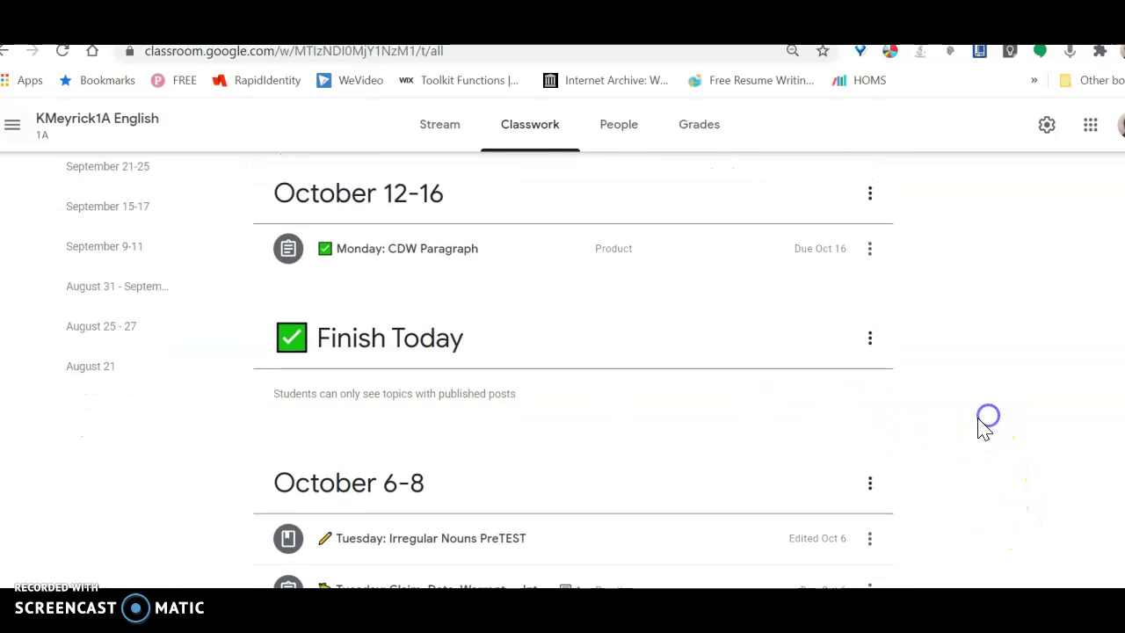
{"action": "scroll", "coordinate": [583, 384], "scroll_direction": "down", "scroll_amount": 3}
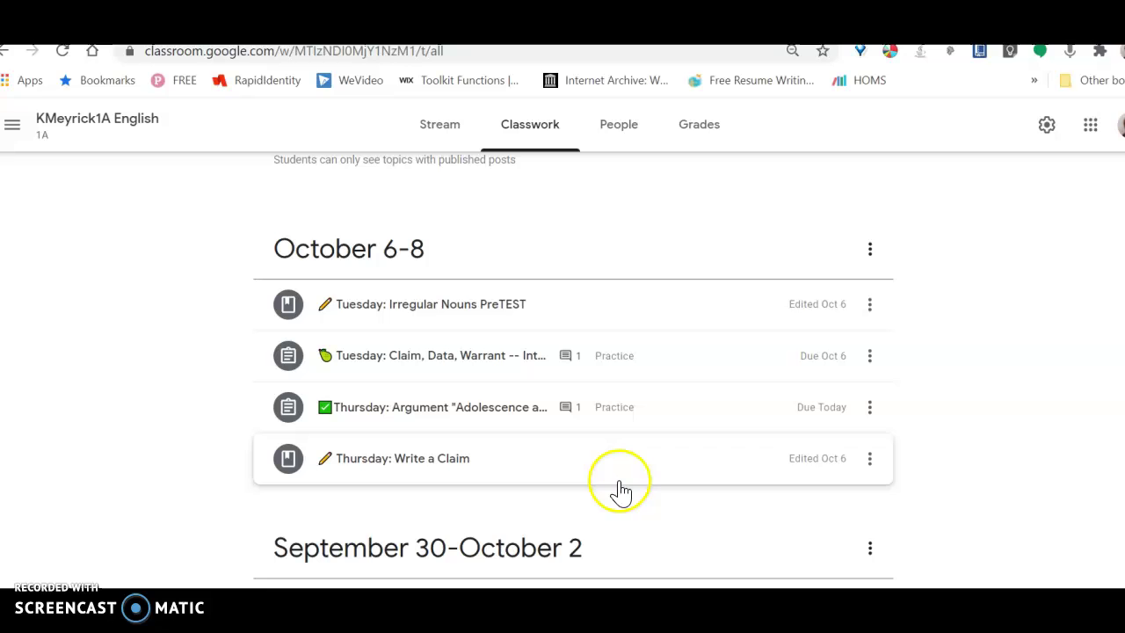
- Expand the Thursday argument assignment to read its details, then collapse it again
{"action": "left_click", "coordinate": [475, 416]}
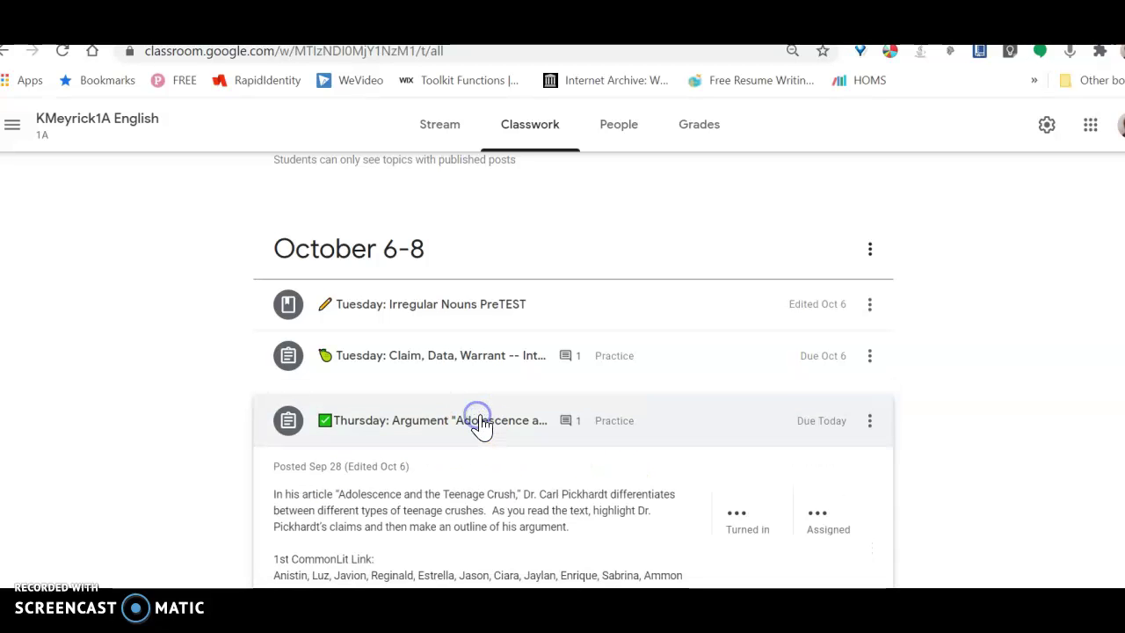
{"action": "scroll", "coordinate": [1018, 483], "scroll_direction": "down", "scroll_amount": 2}
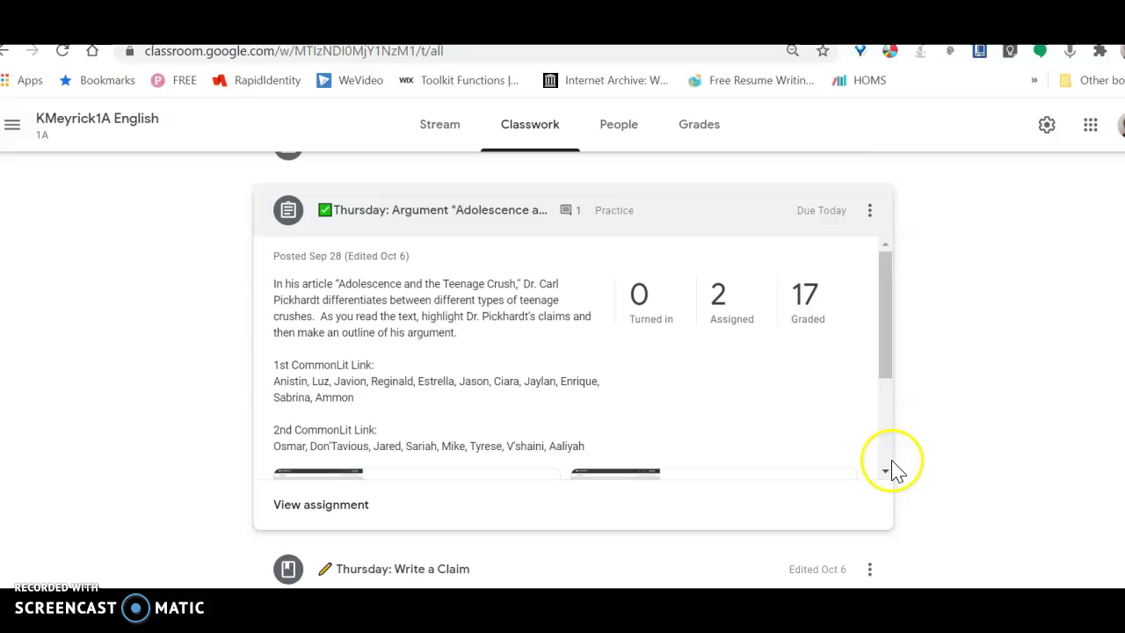
{"action": "left_click", "coordinate": [974, 449]}
{"action": "left_click", "coordinate": [642, 220]}
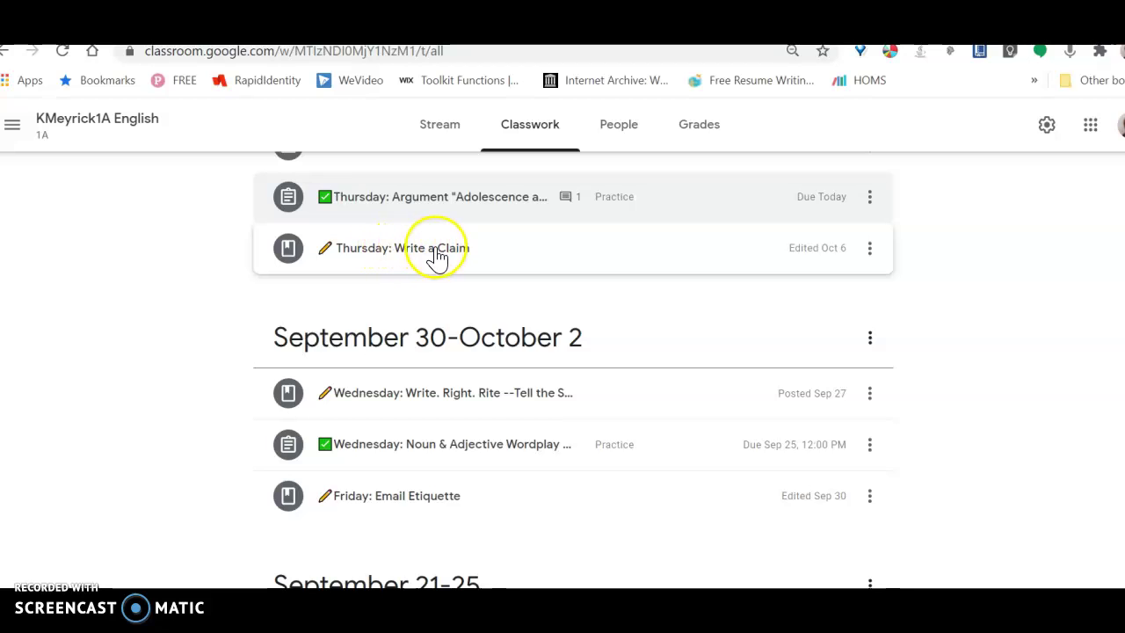
- Open the Writing Claims A1 Jamboard and compare frames 1 and 2, ending on frame 1
{"action": "left_click", "coordinate": [437, 249]}
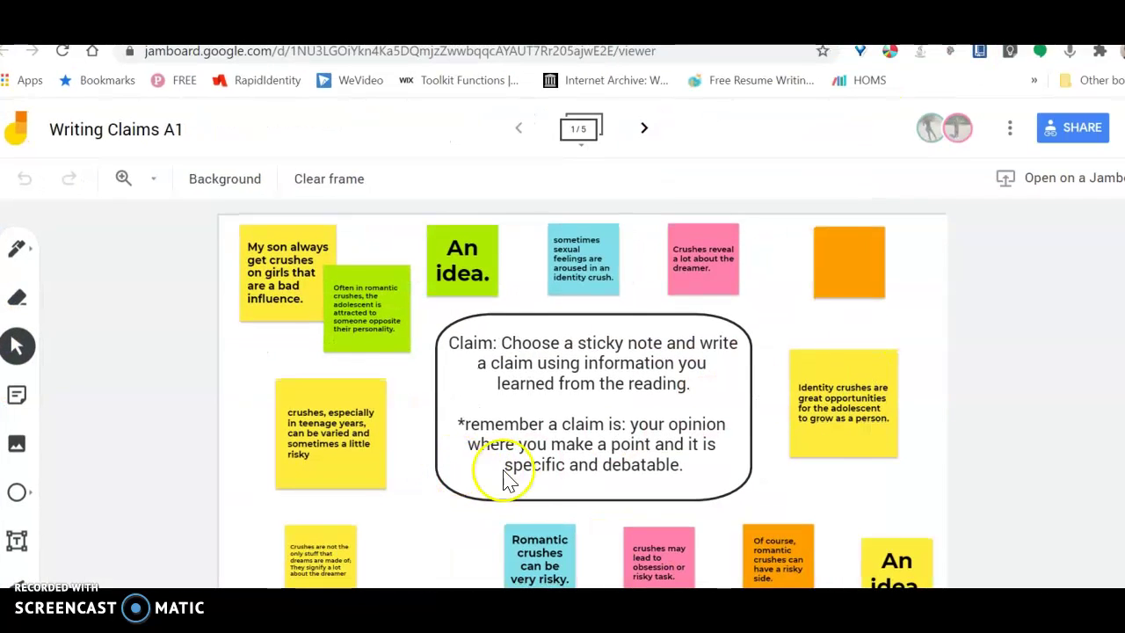
{"action": "left_click", "coordinate": [642, 128]}
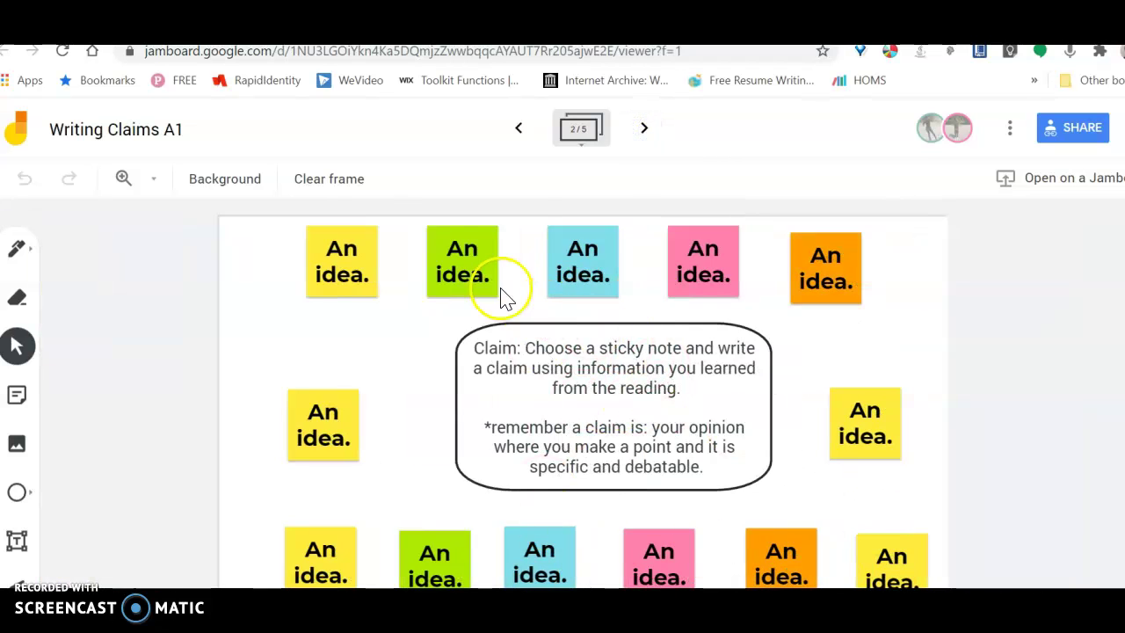
{"action": "left_click", "coordinate": [518, 129]}
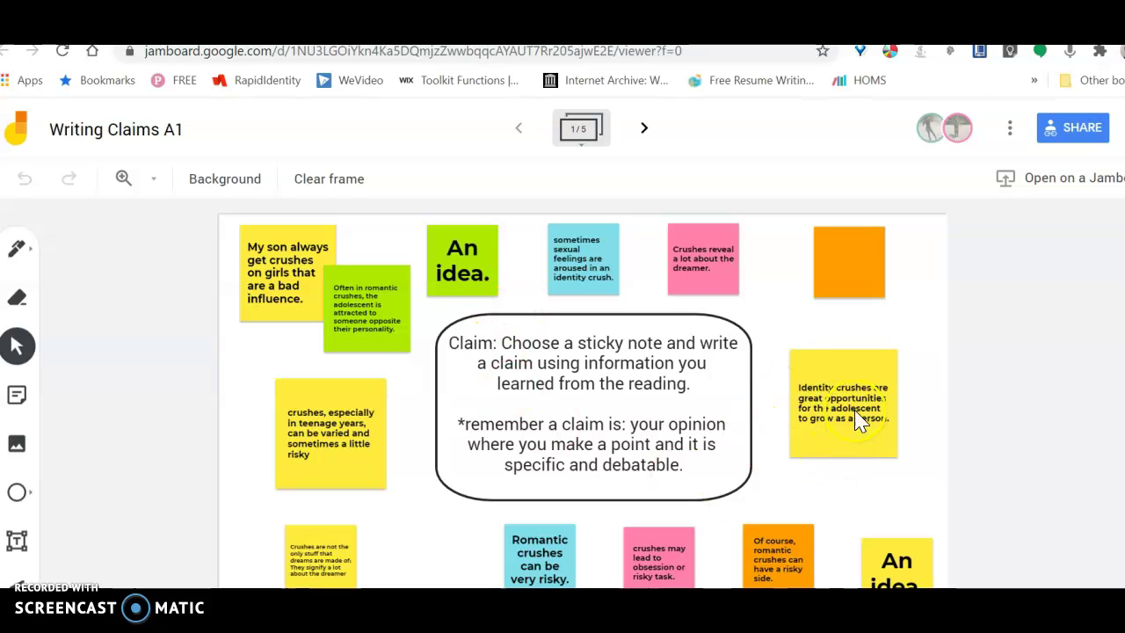
{"action": "left_click", "coordinate": [645, 129]}
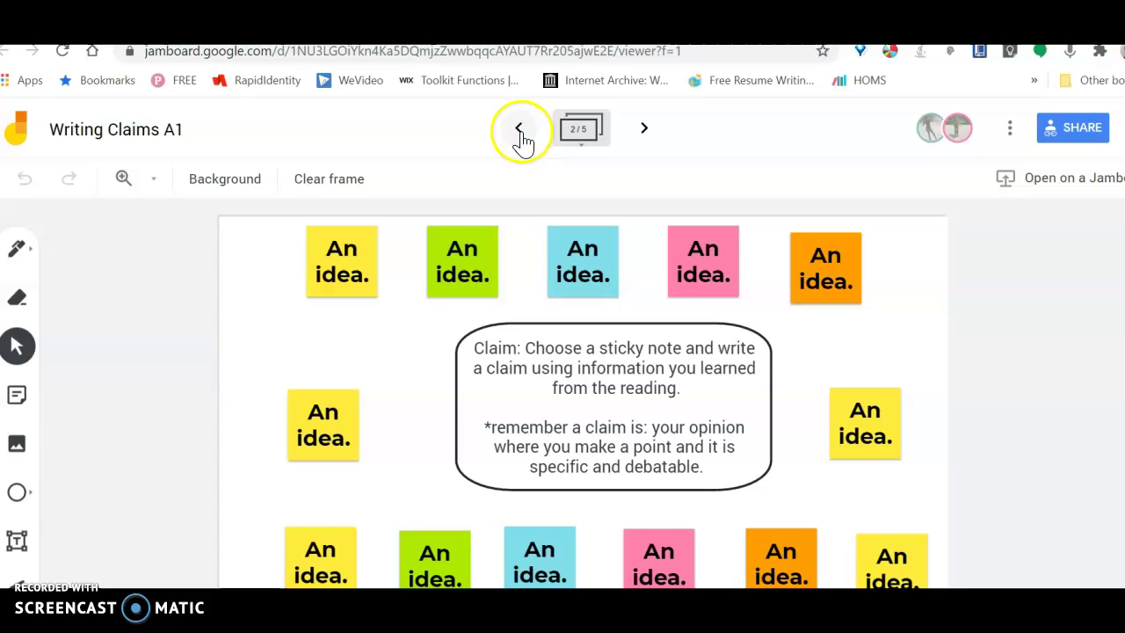
{"action": "left_click", "coordinate": [518, 128]}
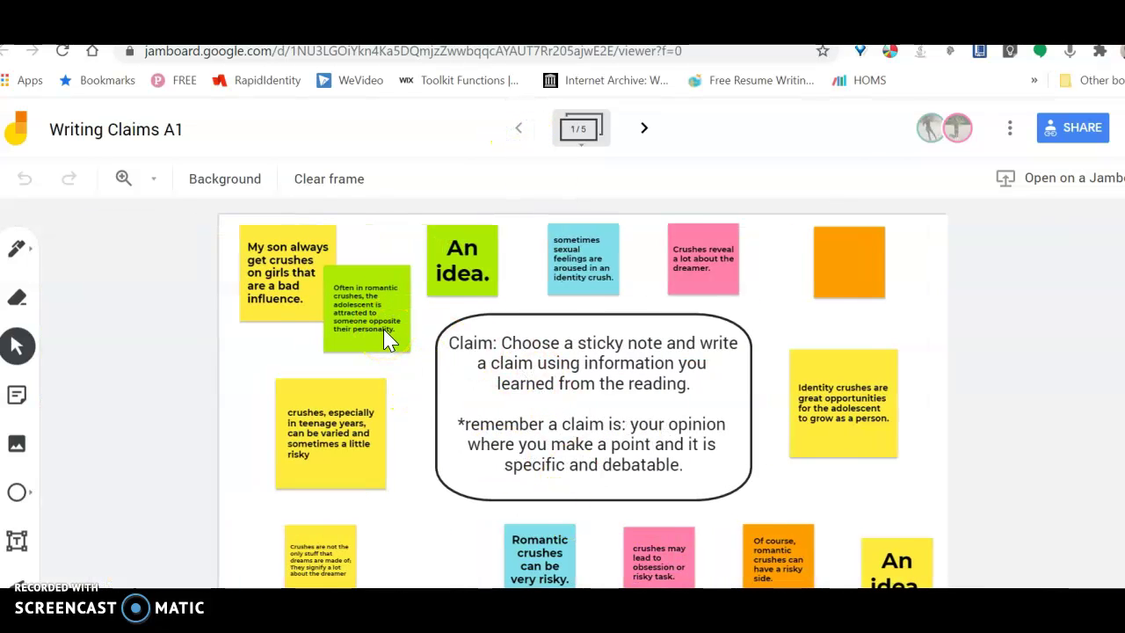
{"action": "left_click_drag", "start_coordinate": [659, 244], "coordinate": [700, 274]}
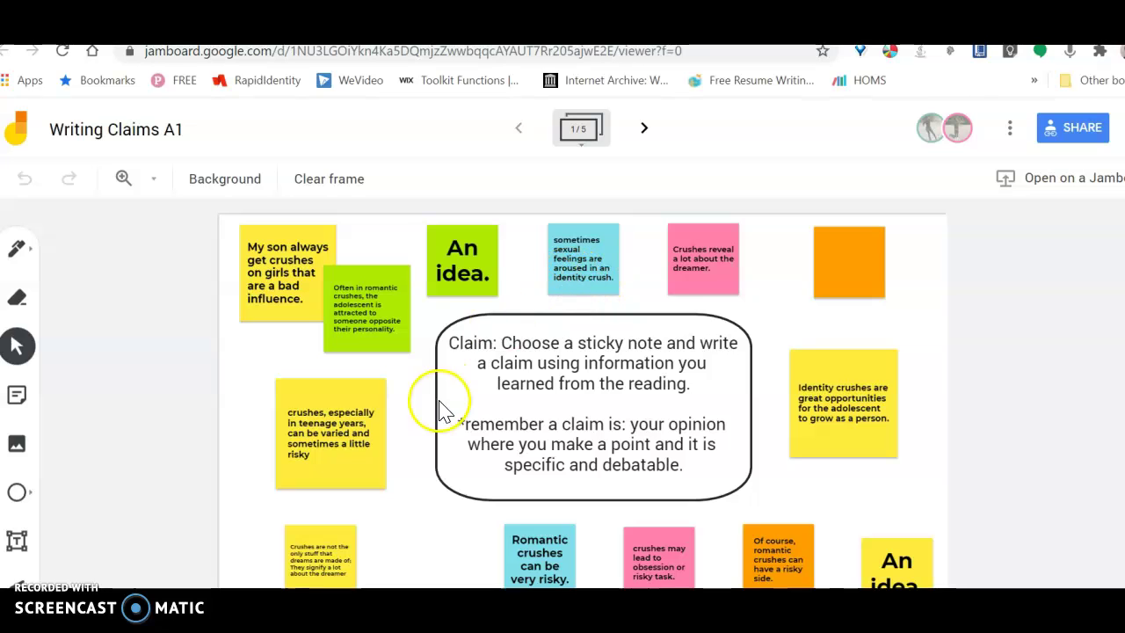
- Copy the green 'Often in romantic crushes…' sticky note's claim text, leaving the note unchanged
{"action": "double_click", "coordinate": [367, 322]}
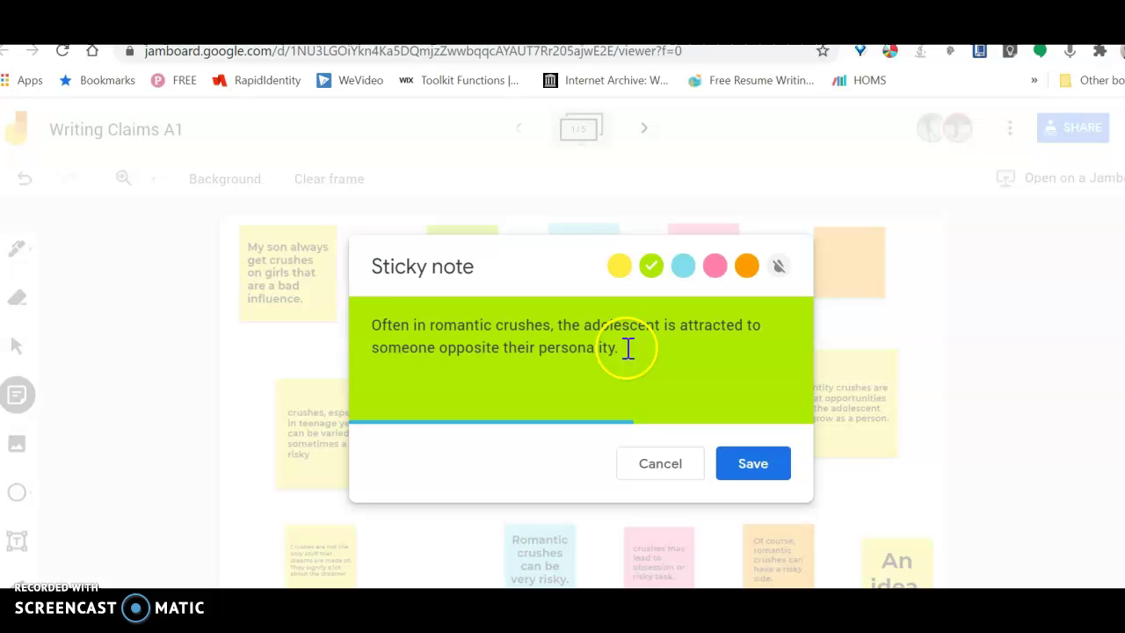
{"action": "left_click_drag", "start_coordinate": [622, 345], "coordinate": [429, 328]}
{"action": "right_click", "coordinate": [463, 330]}
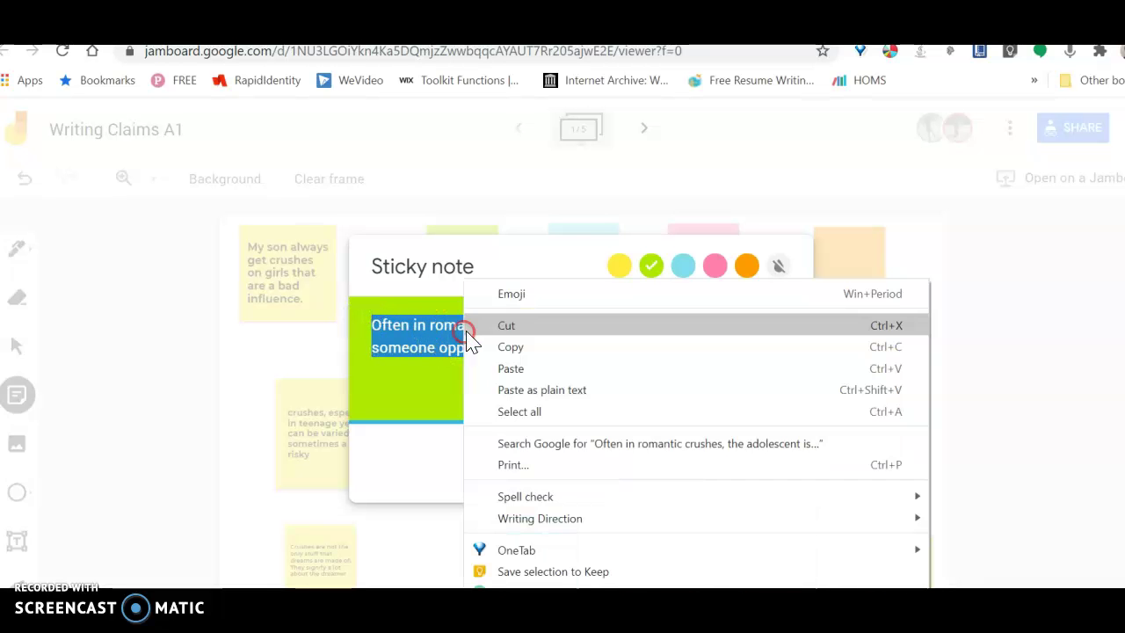
{"action": "left_click", "coordinate": [507, 346]}
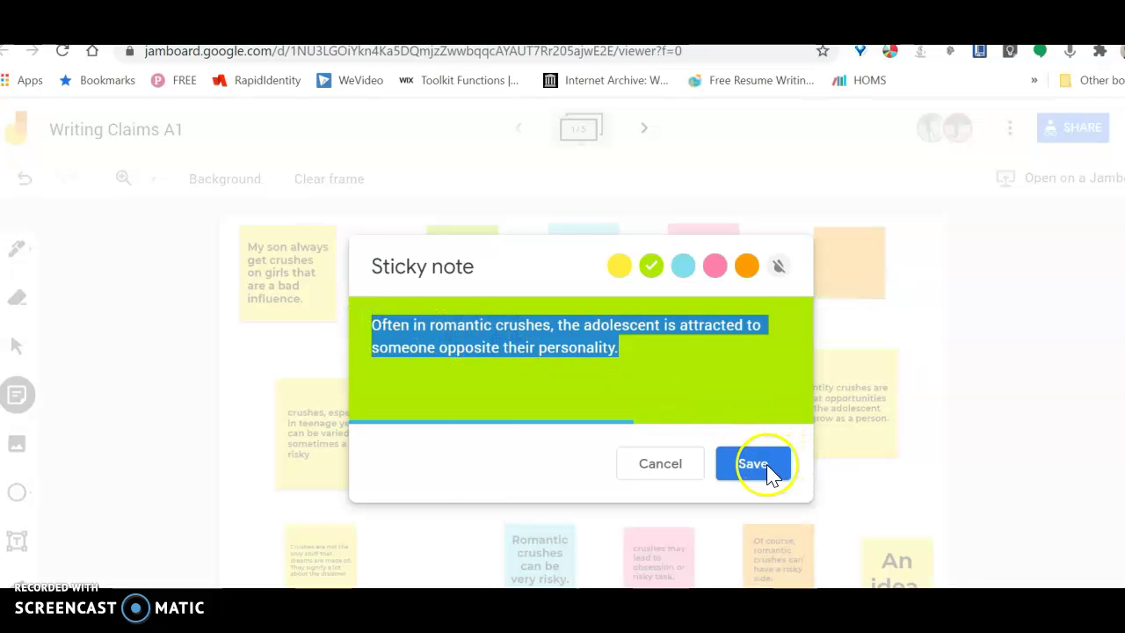
{"action": "left_click", "coordinate": [756, 466]}
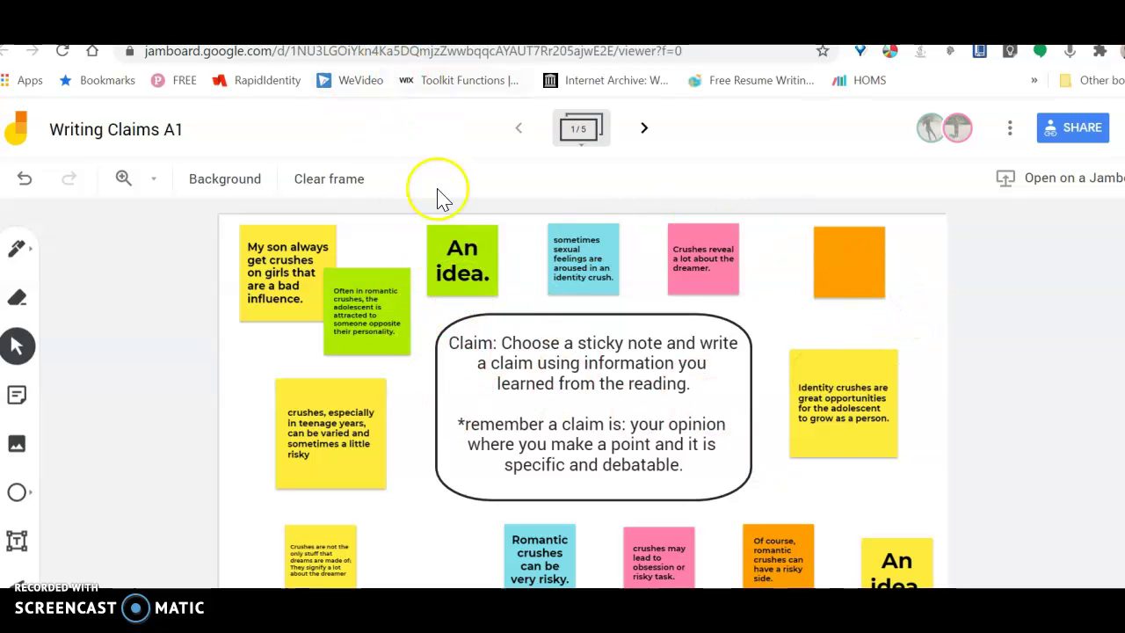
- Back in Classroom, expand 'Monday: CDW Paragraph' to show its instructions and 2020-2021English_1A folder
{"action": "key", "text": "ctrl+w"}
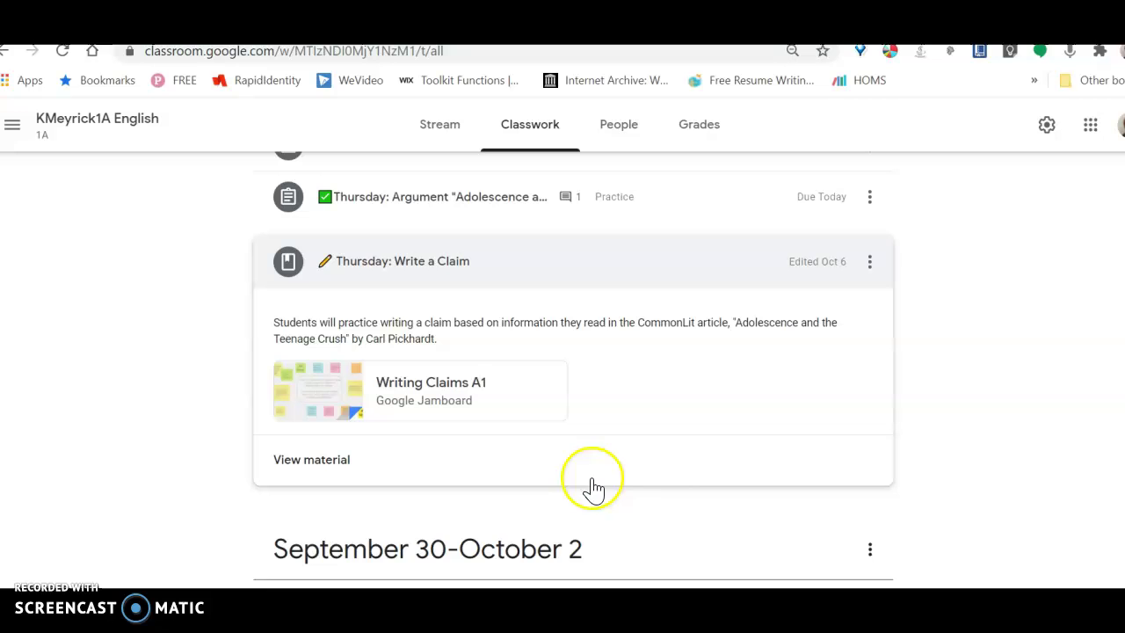
{"action": "scroll", "coordinate": [820, 482], "scroll_direction": "up", "scroll_amount": 6}
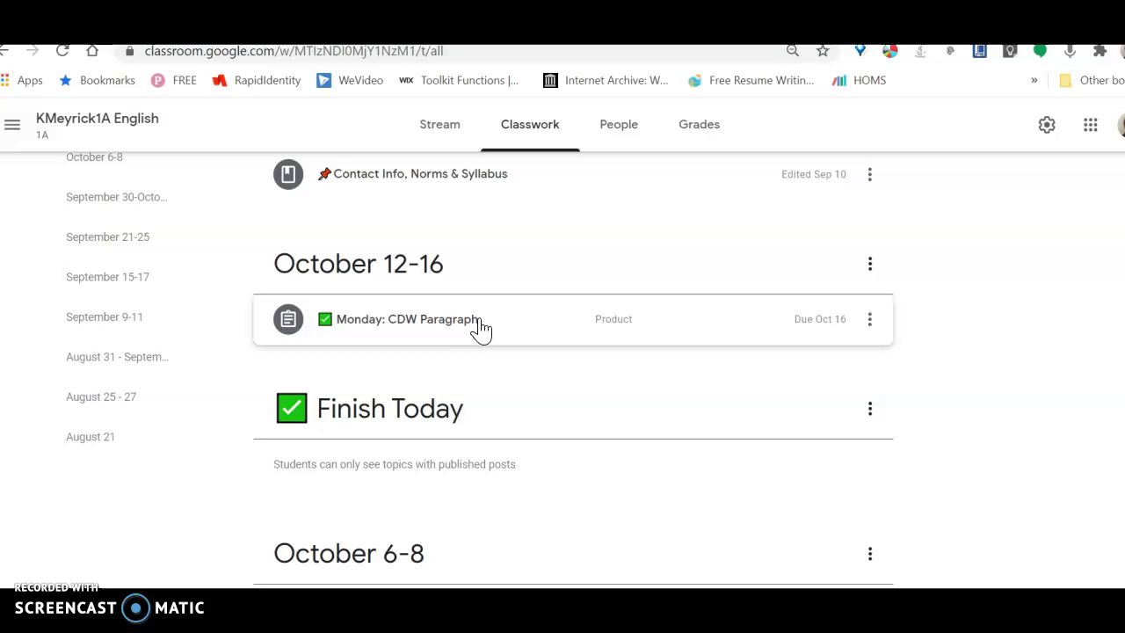
{"action": "left_click", "coordinate": [462, 327]}
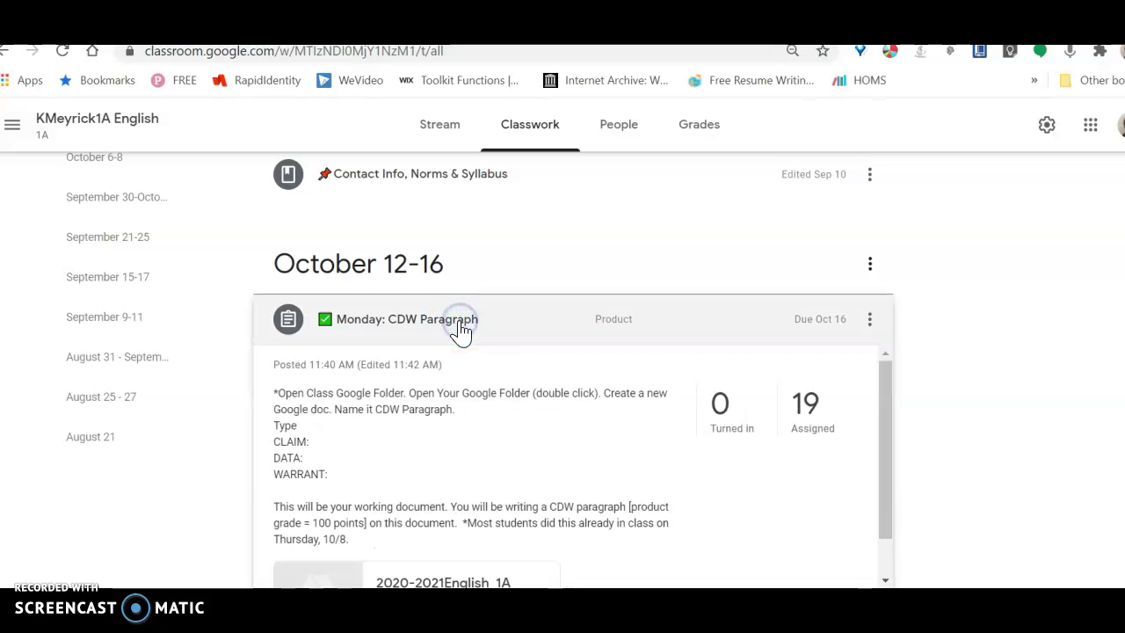
{"action": "scroll", "coordinate": [698, 485], "scroll_direction": "down", "scroll_amount": 1}
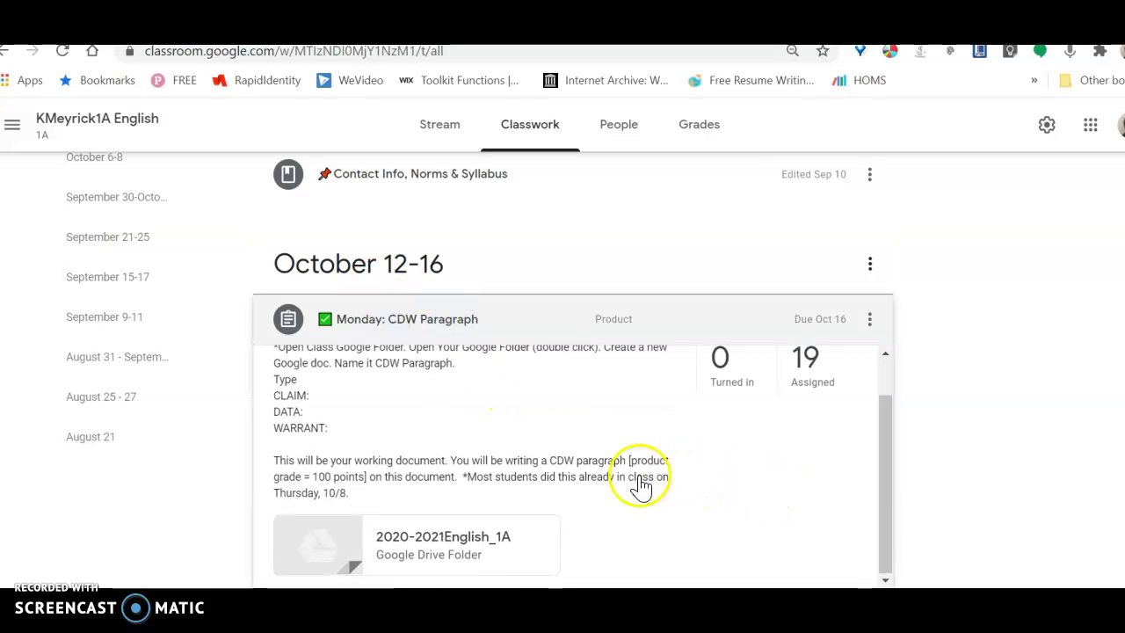
{"action": "scroll", "coordinate": [971, 479], "scroll_direction": "down", "scroll_amount": 1}
{"action": "scroll", "coordinate": [972, 482], "scroll_direction": "down", "scroll_amount": 1}
{"action": "scroll", "coordinate": [487, 381], "scroll_direction": "up", "scroll_amount": 1}
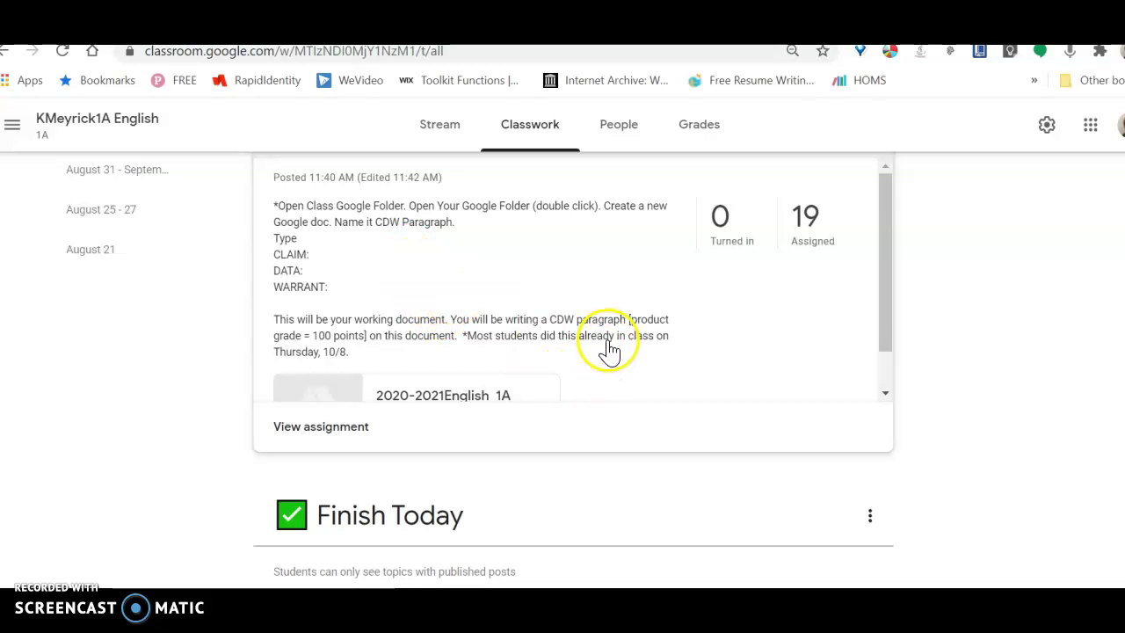
{"action": "scroll", "coordinate": [605, 348], "scroll_direction": "down", "scroll_amount": 1}
{"action": "scroll", "coordinate": [573, 341], "scroll_direction": "up", "scroll_amount": 1}
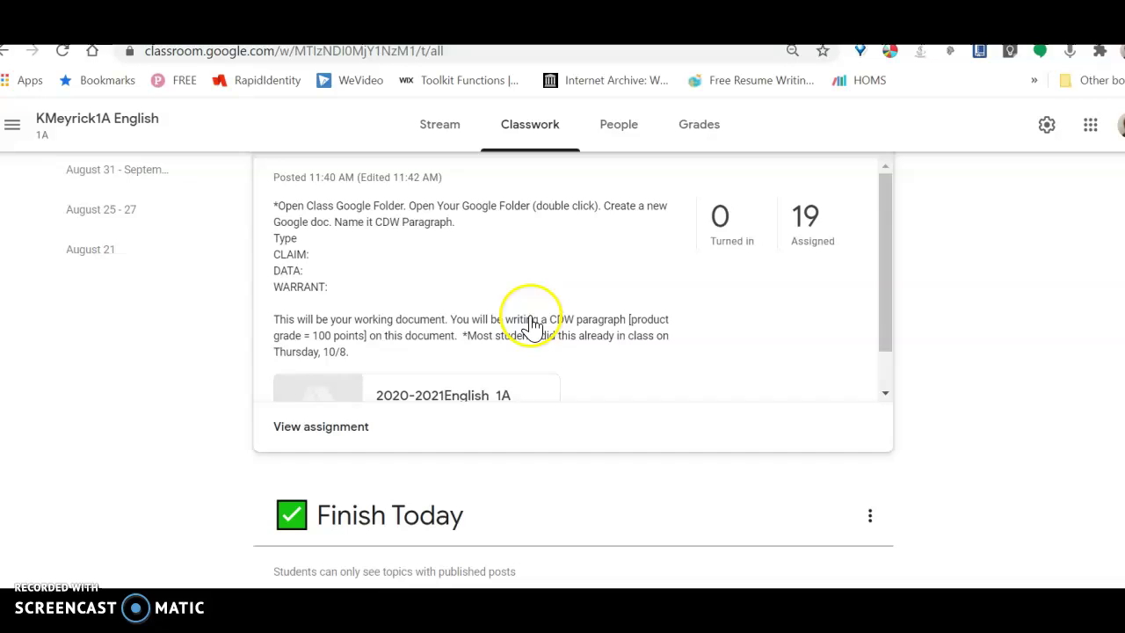
{"action": "scroll", "coordinate": [534, 327], "scroll_direction": "down", "scroll_amount": 1}
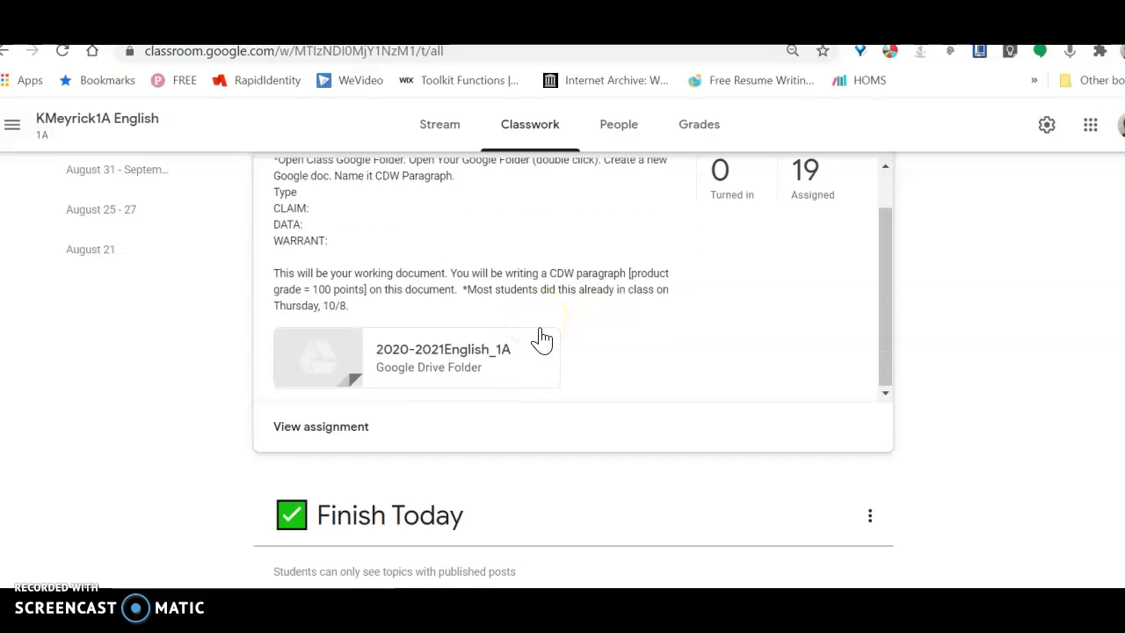
- Open the 2020-2021English_1A Drive folder, then the student's English 1A folder inside it
{"action": "left_click", "coordinate": [425, 362]}
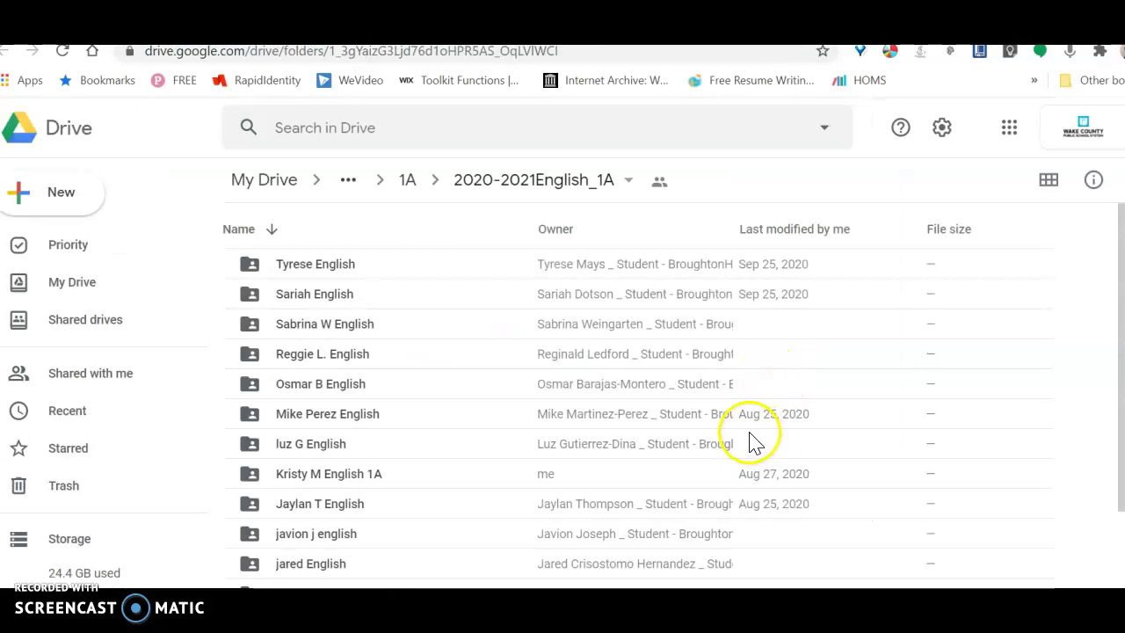
{"action": "scroll", "coordinate": [435, 396], "scroll_direction": "down", "scroll_amount": 3}
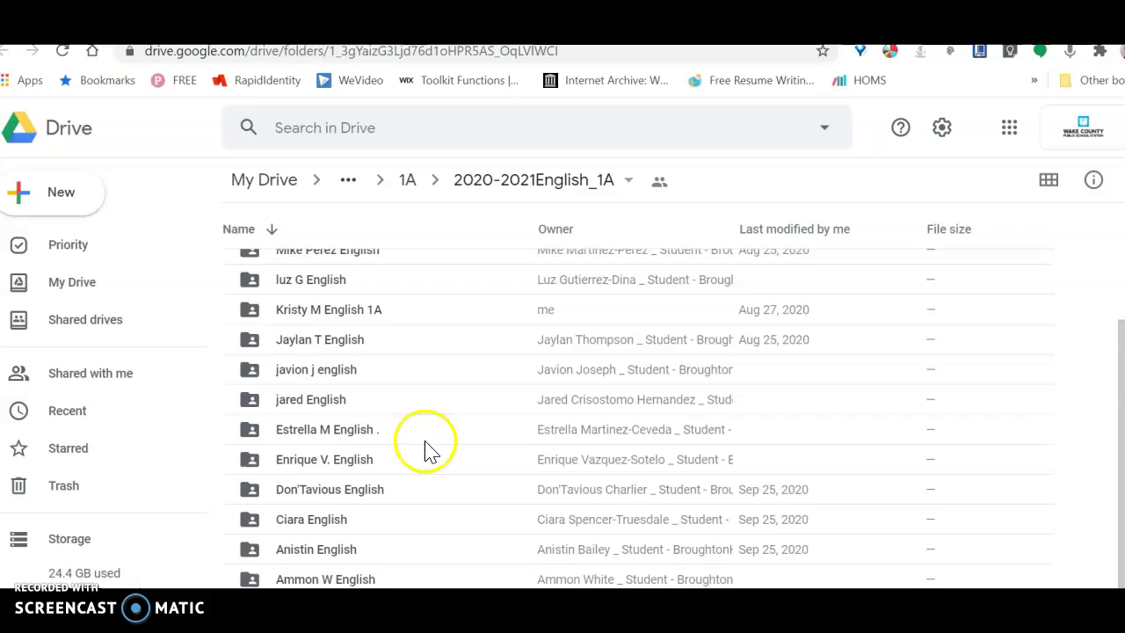
{"action": "scroll", "coordinate": [408, 475], "scroll_direction": "up", "scroll_amount": 2}
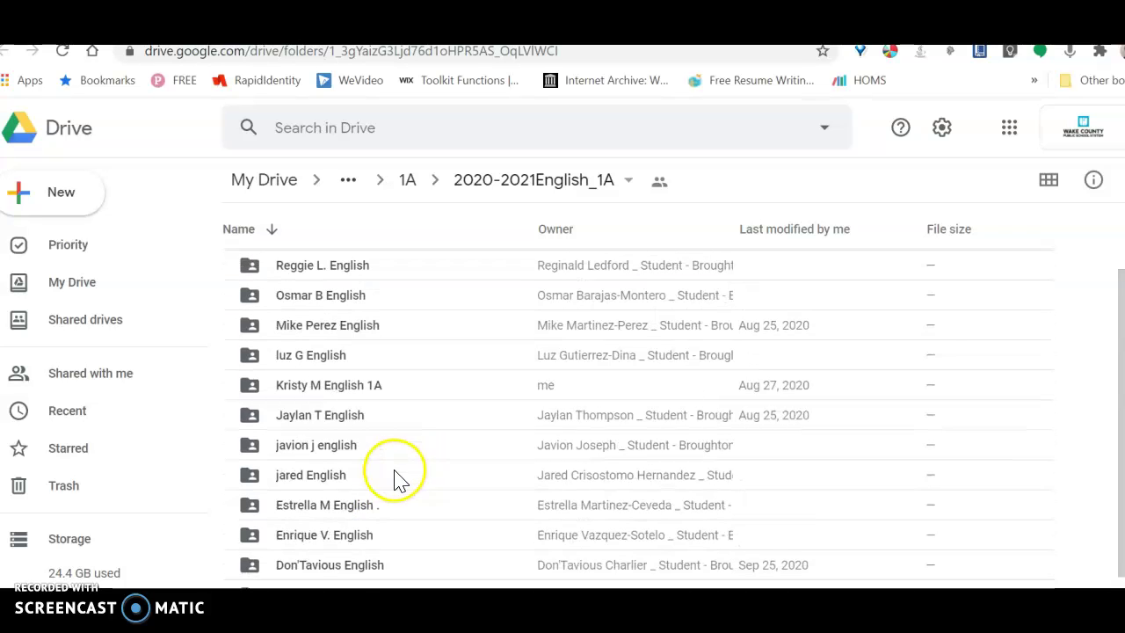
{"action": "left_click", "coordinate": [318, 394]}
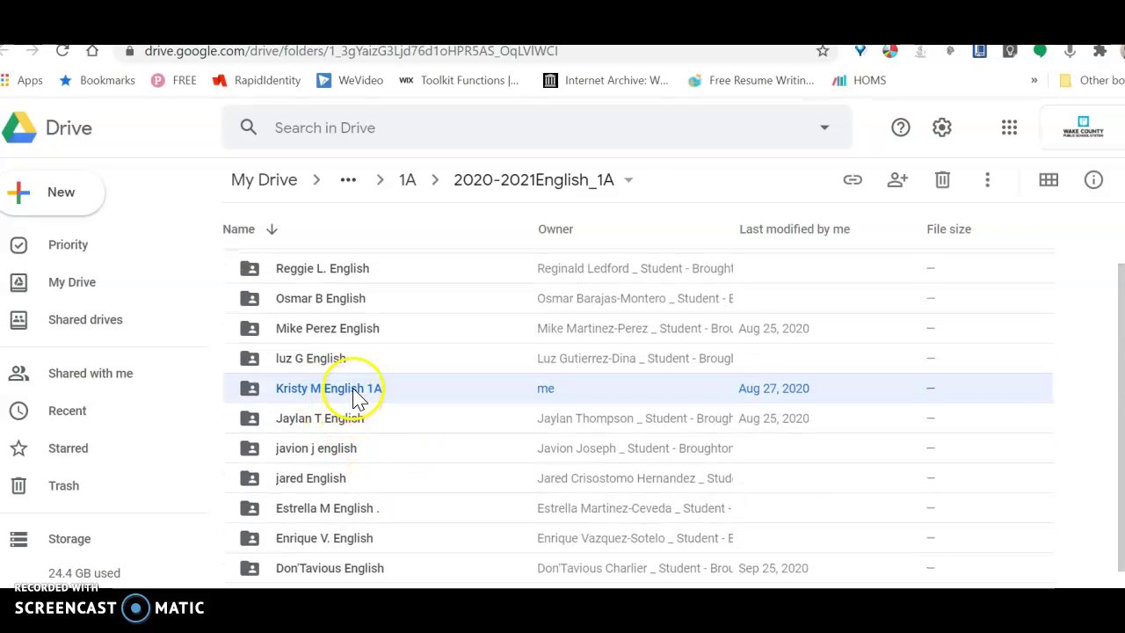
{"action": "double_click", "coordinate": [356, 393]}
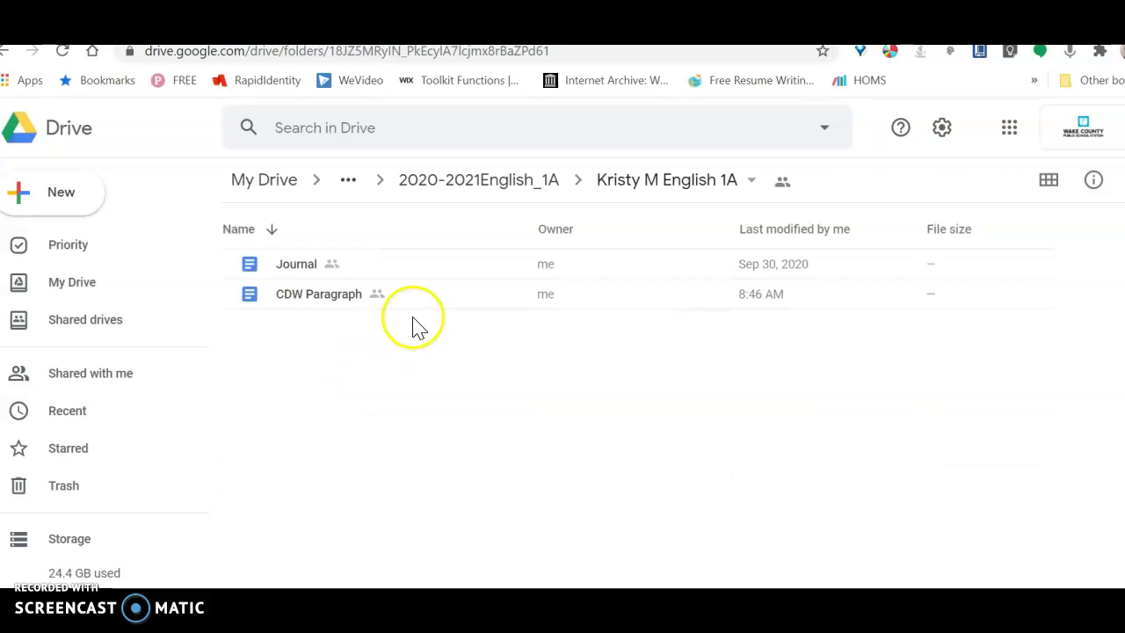
- Create a blank Google Doc there, shared with the folder's permissions
{"action": "left_click", "coordinate": [66, 202]}
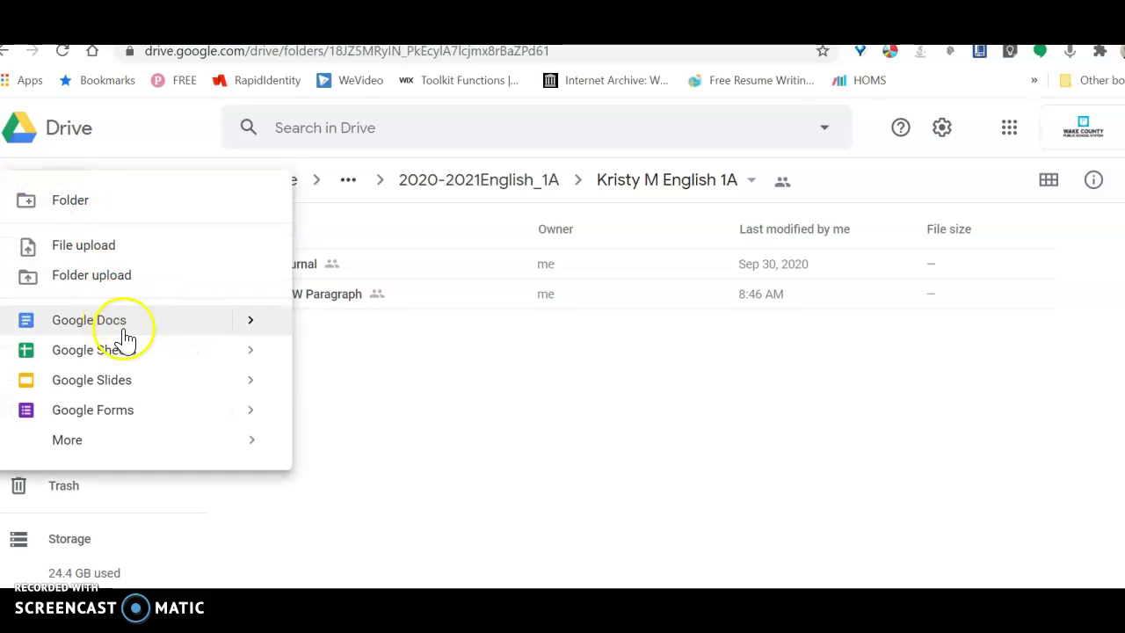
{"action": "mouse_move", "coordinate": [248, 327]}
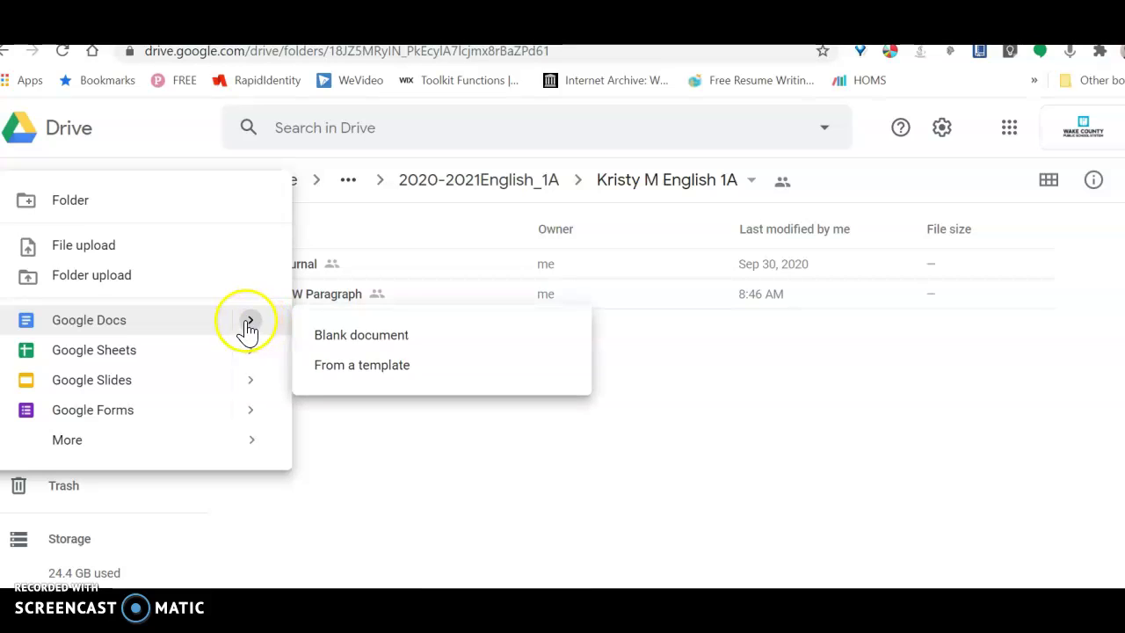
{"action": "left_click", "coordinate": [338, 341]}
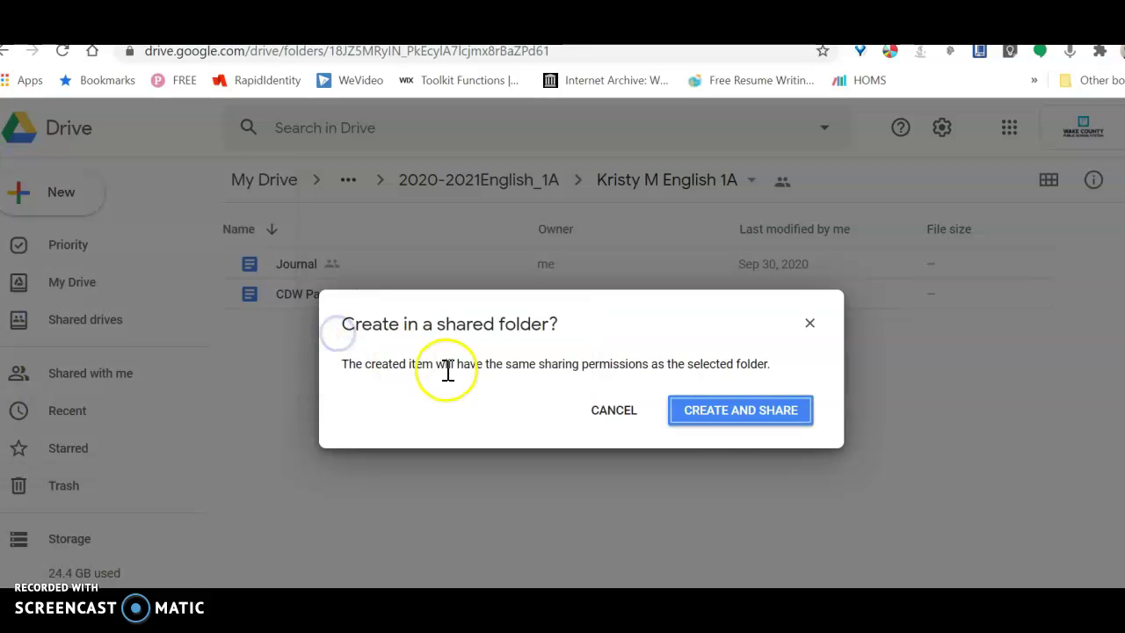
{"action": "left_click", "coordinate": [732, 420]}
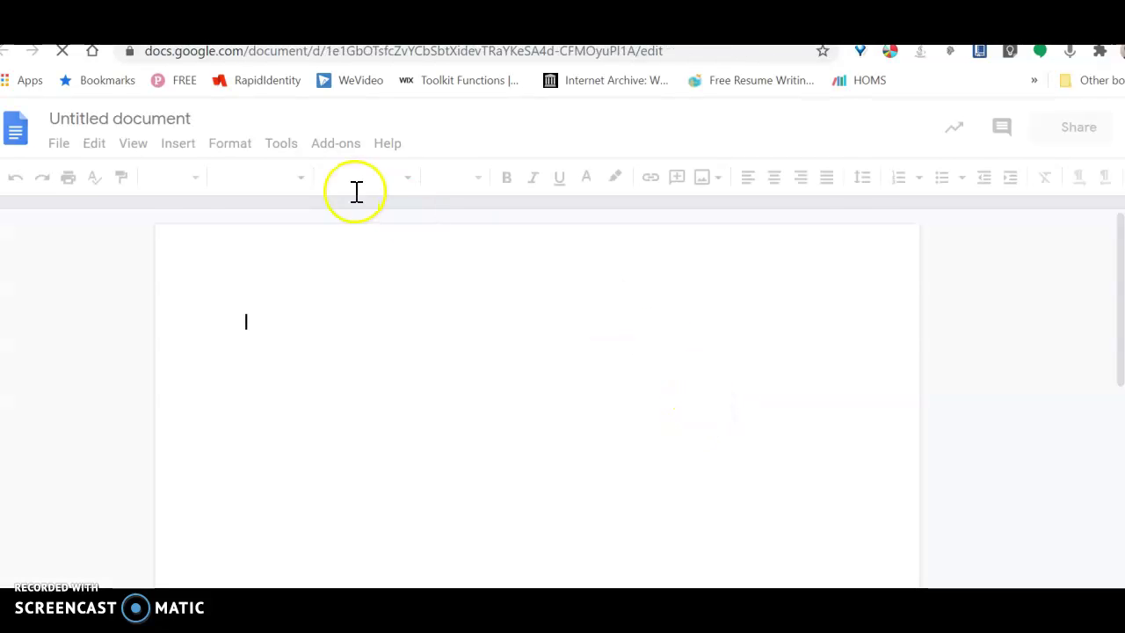
- Rename the untitled document to 'CDW Paragraph'
{"action": "left_click", "coordinate": [185, 118]}
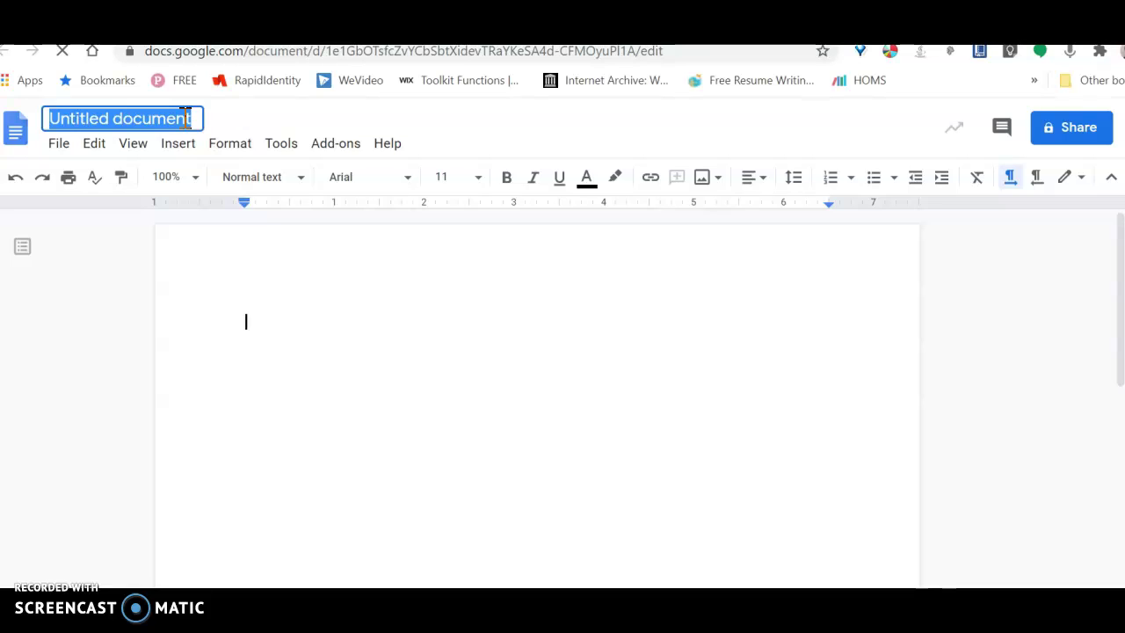
{"action": "type", "text": "C"}
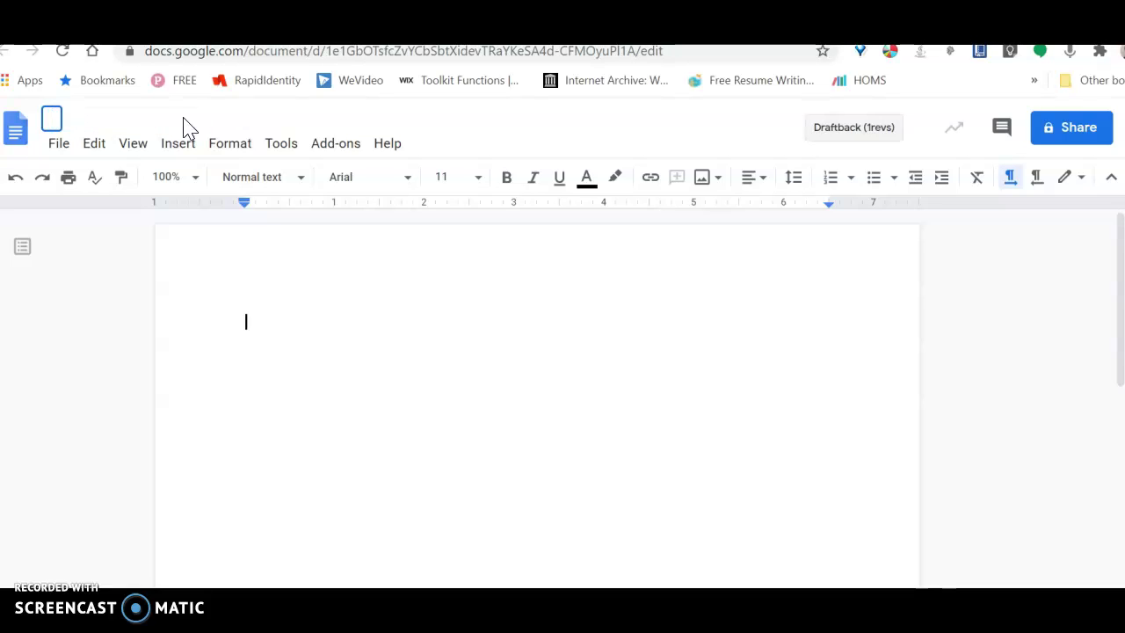
{"action": "type", "text": "DW "}
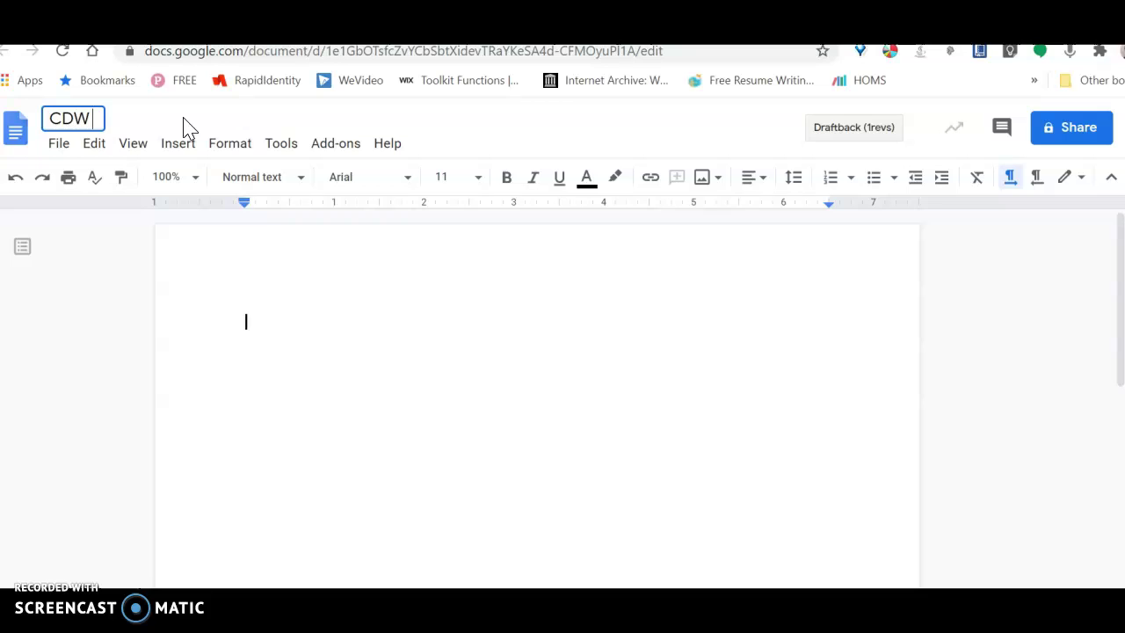
{"action": "type", "text": "Paragraph"}
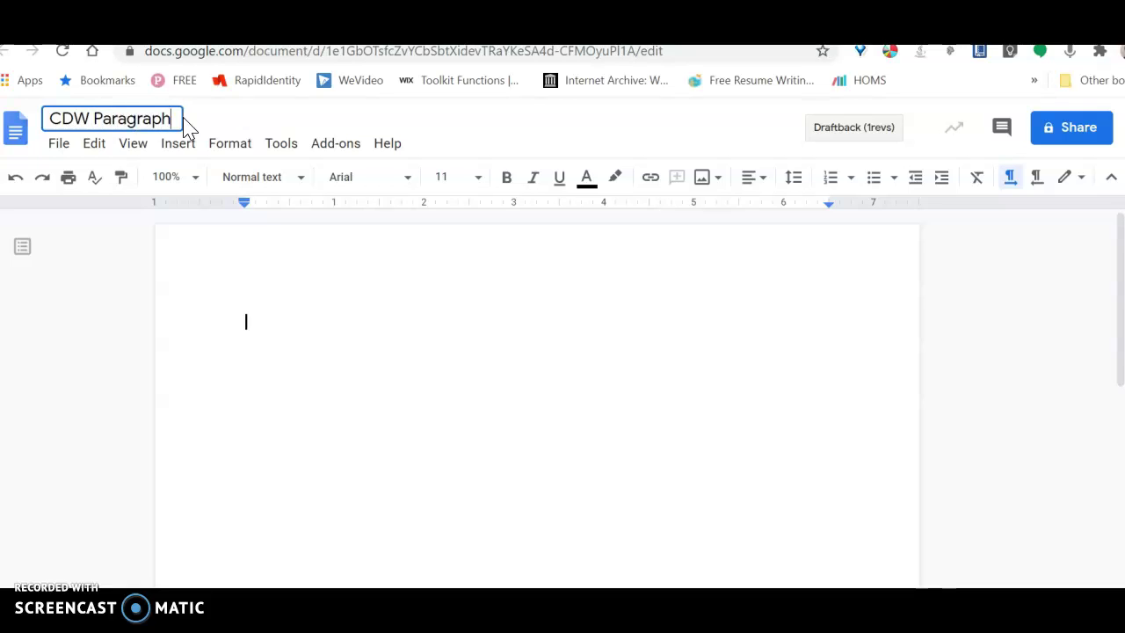
{"action": "left_click", "coordinate": [274, 315]}
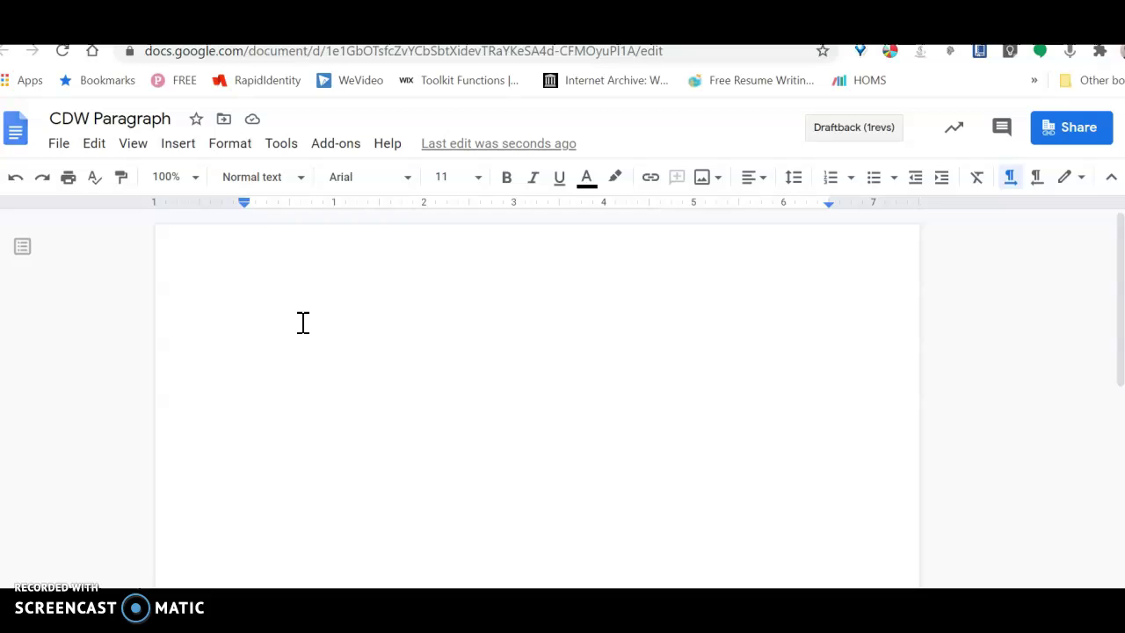
- Type the CLAIM:, DATA: and WARRANT: labels on separate lines
{"action": "type", "text": "CLAIM:"}
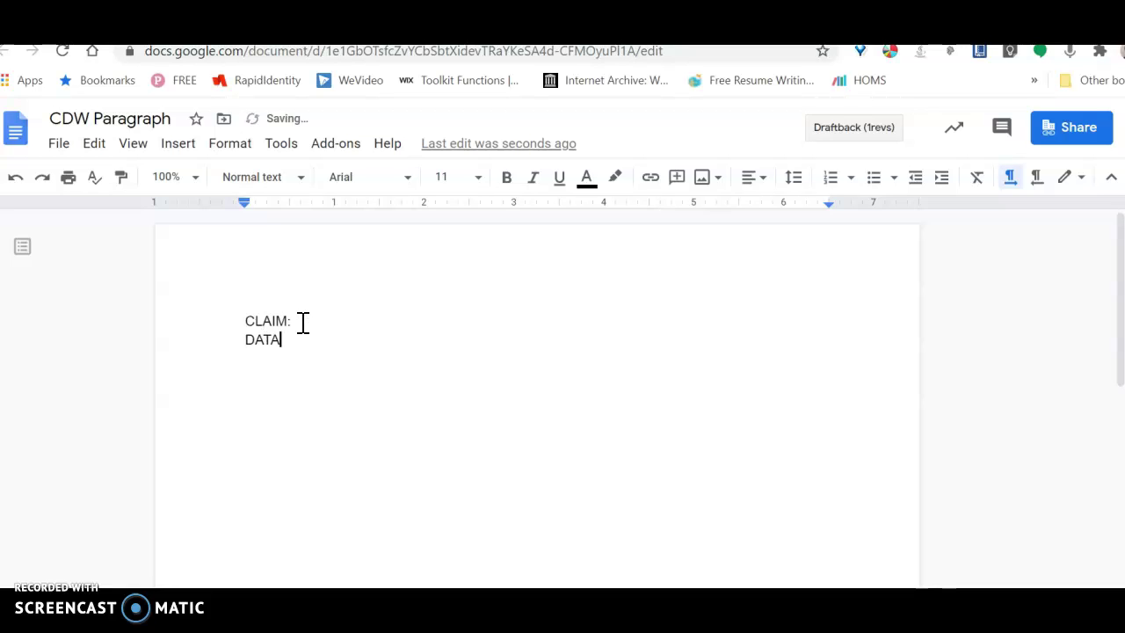
{"action": "key", "text": "Return"}
{"action": "type", "text": "WARRANT:"}
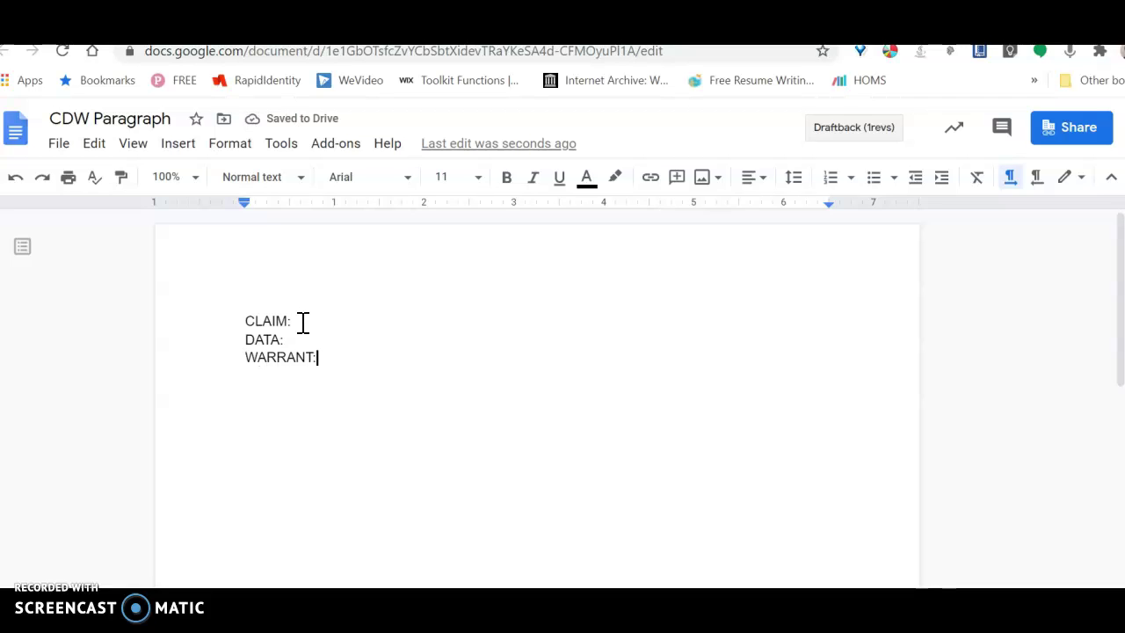
- Paste the copied 'Often in romantic crushes…' claim after CLAIM: and add a blank line below
{"action": "left_click", "coordinate": [302, 324]}
{"action": "type", "text": "Often in romantic crushes, the adolescent is attracted to someone opposite their personality."}
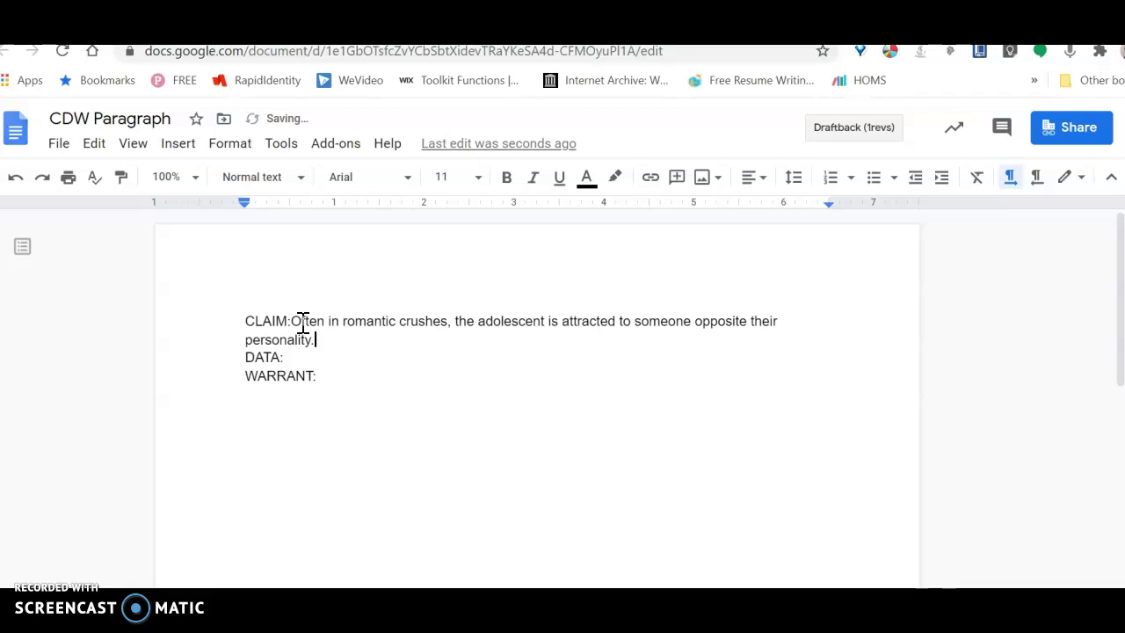
{"action": "left_click", "coordinate": [326, 353]}
{"action": "key", "text": "Return"}
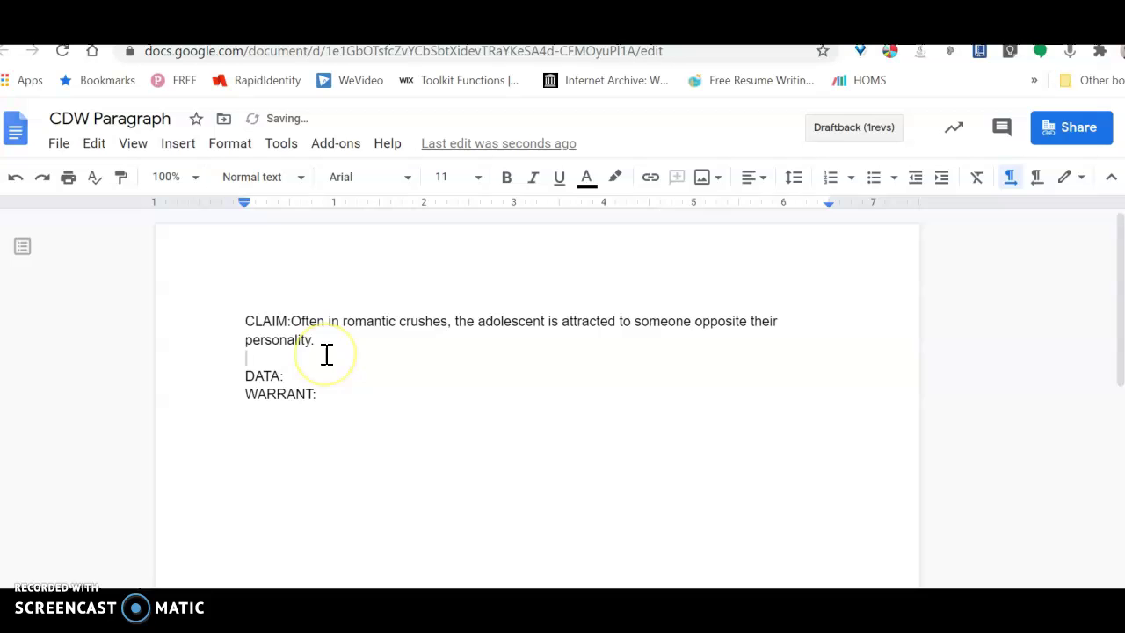
- Insert horizontal lines below the claim and below DATA:
{"action": "left_click", "coordinate": [176, 145]}
{"action": "left_click", "coordinate": [218, 297]}
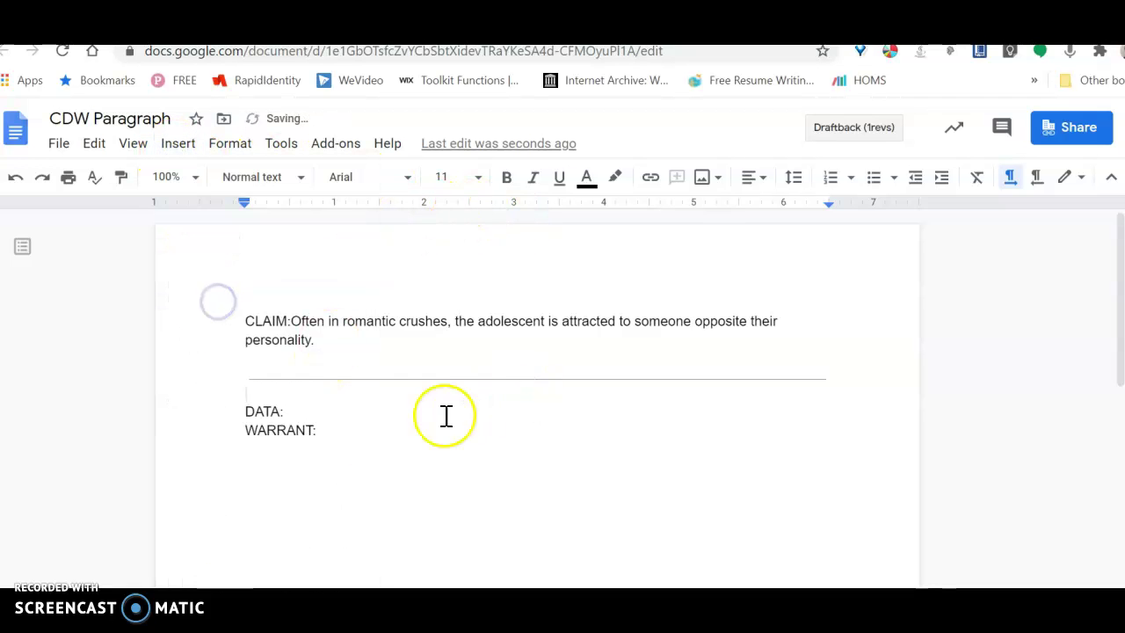
{"action": "left_click", "coordinate": [304, 411]}
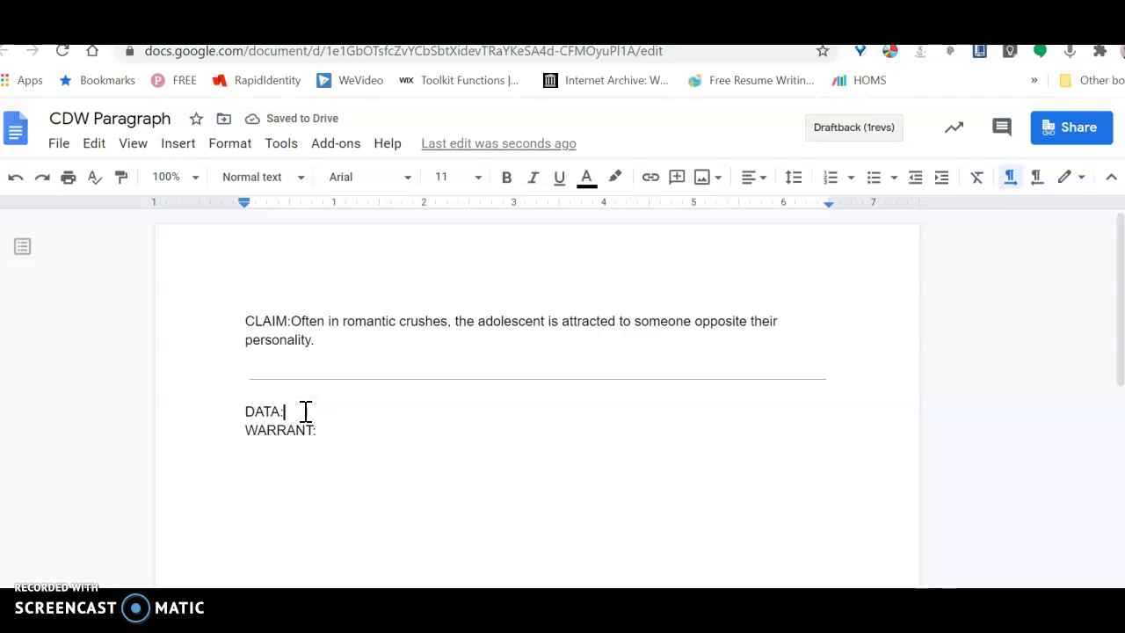
{"action": "key", "text": "Return"}
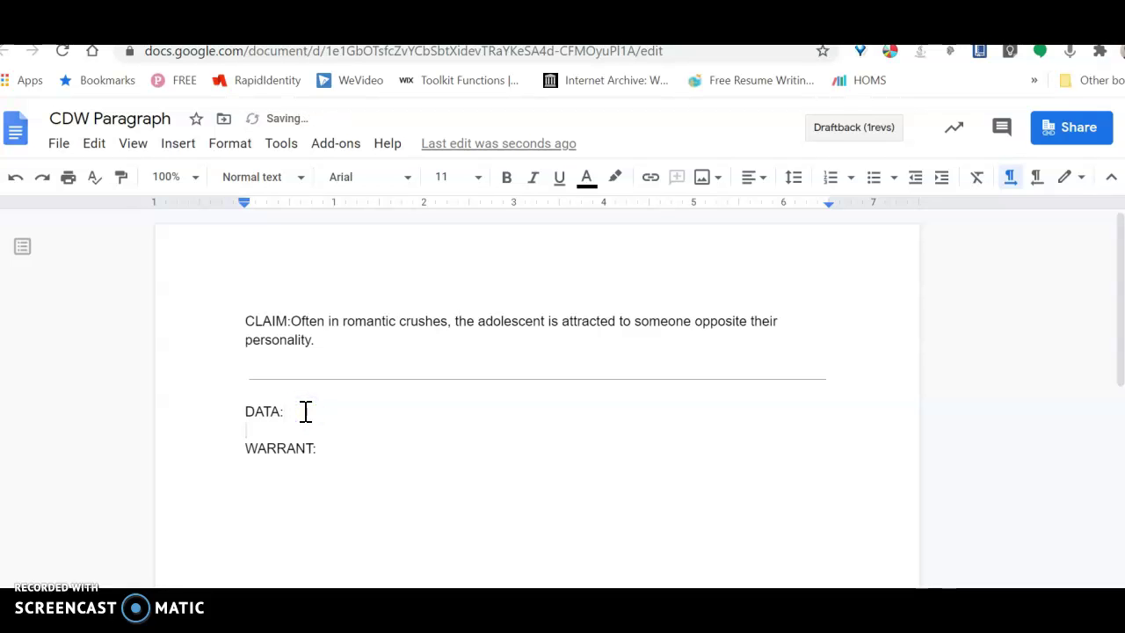
{"action": "left_click", "coordinate": [191, 148]}
{"action": "left_click", "coordinate": [226, 298]}
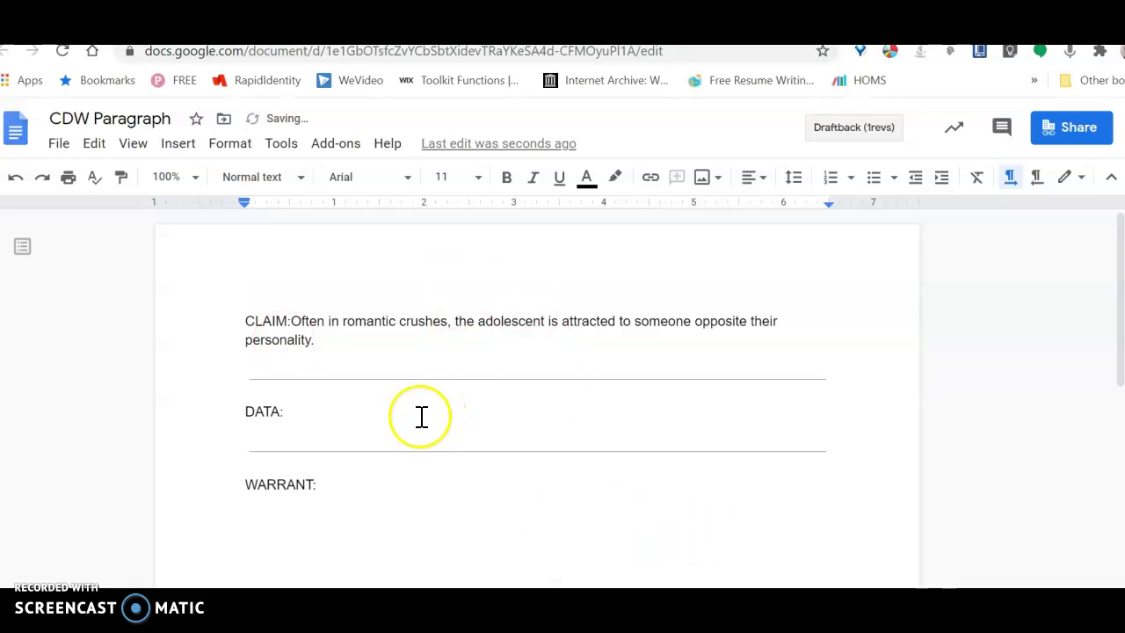
{"action": "left_click", "coordinate": [314, 404]}
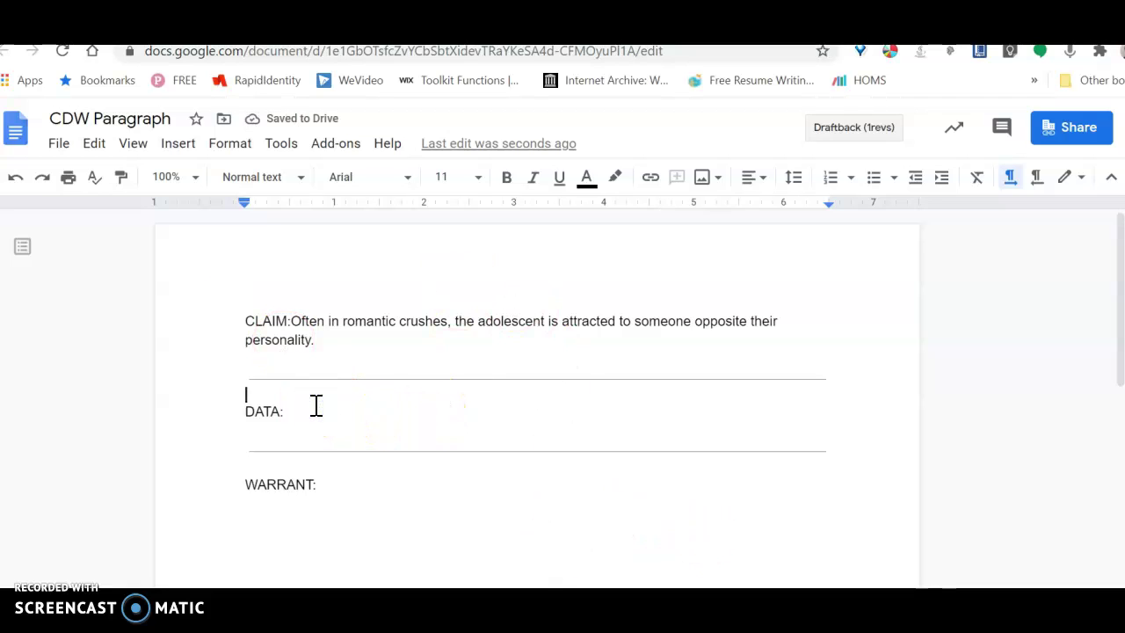
{"action": "left_click", "coordinate": [590, 397]}
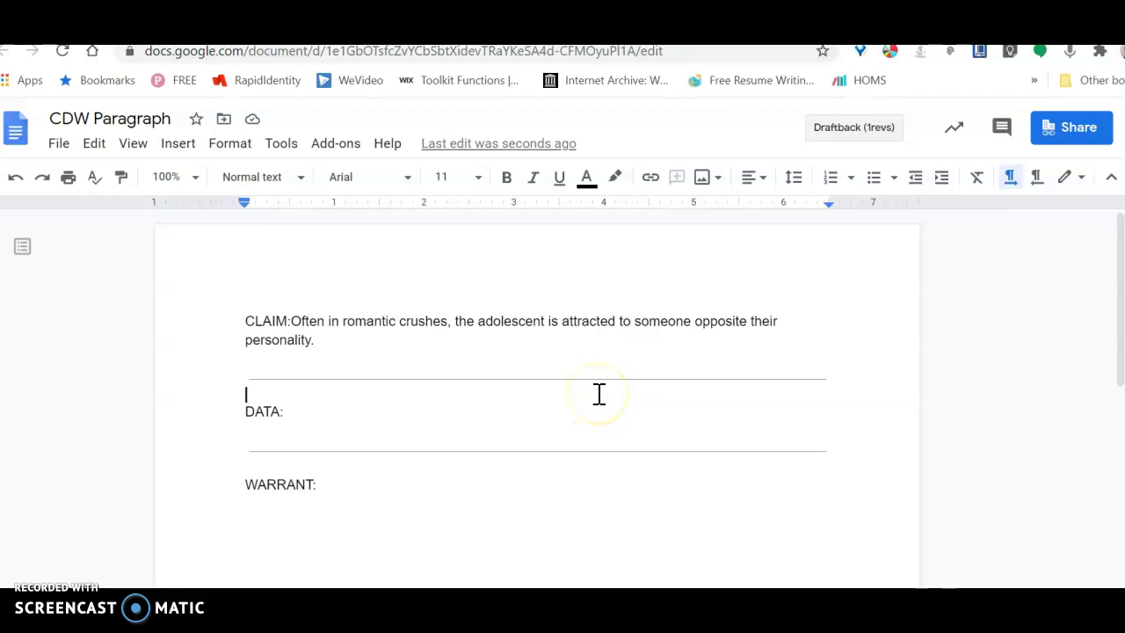